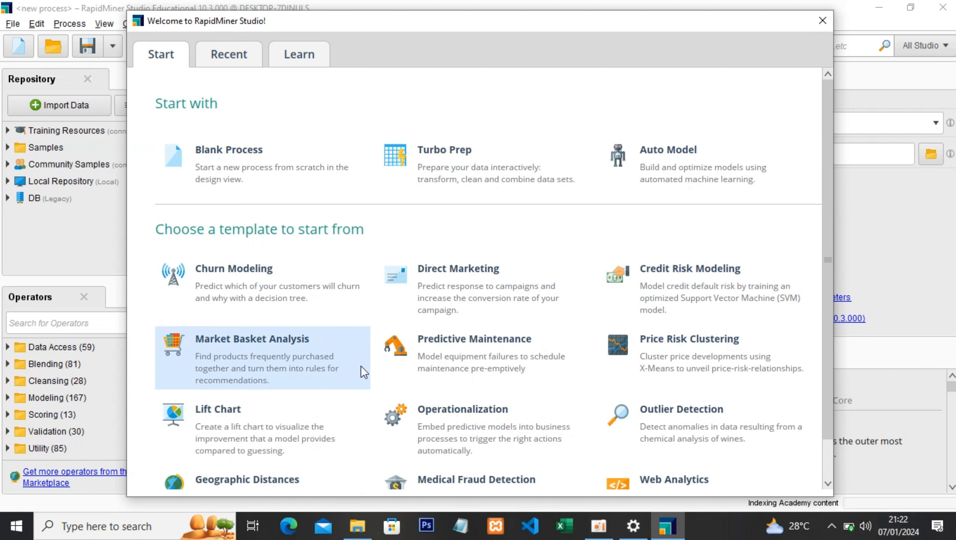
- Start a new blank process from scratch
click(271, 161)
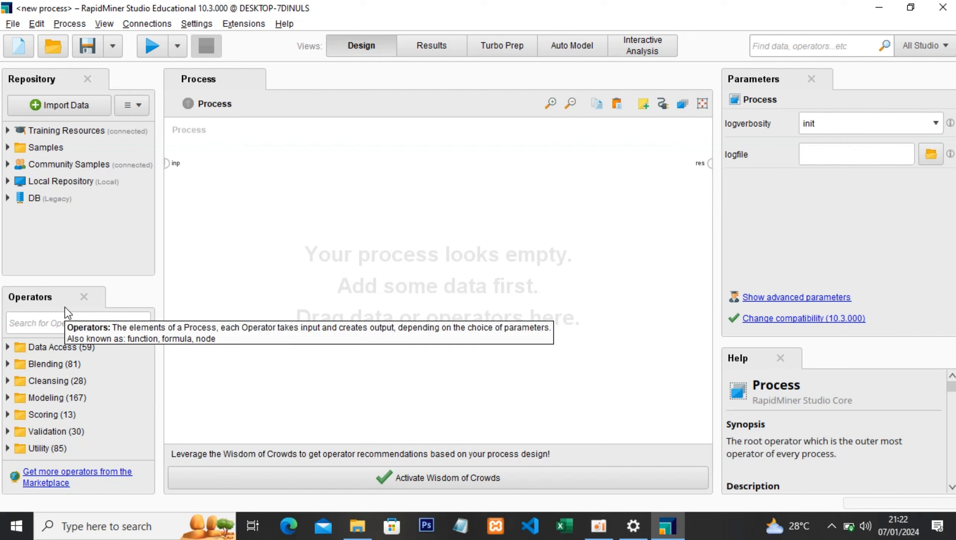
drag(65, 363, 66, 369)
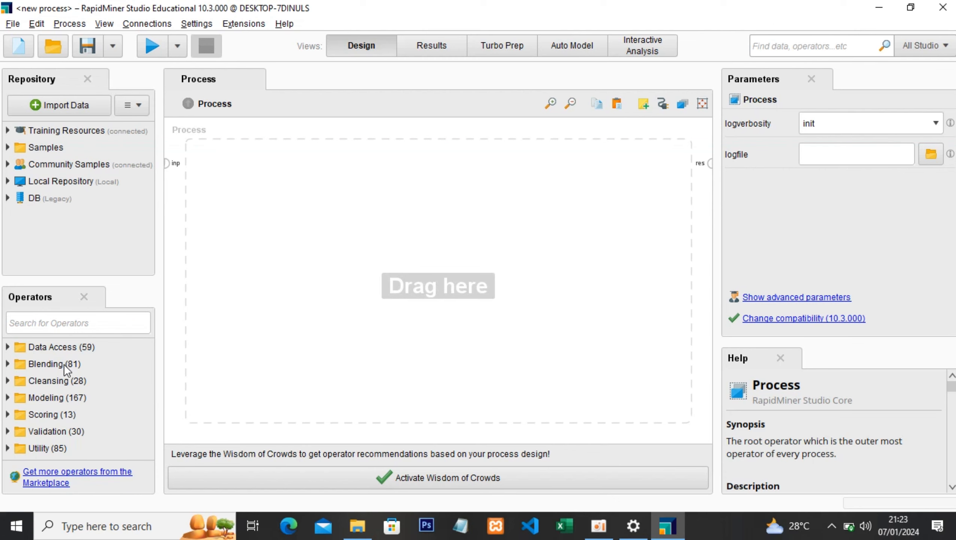
click(56, 401)
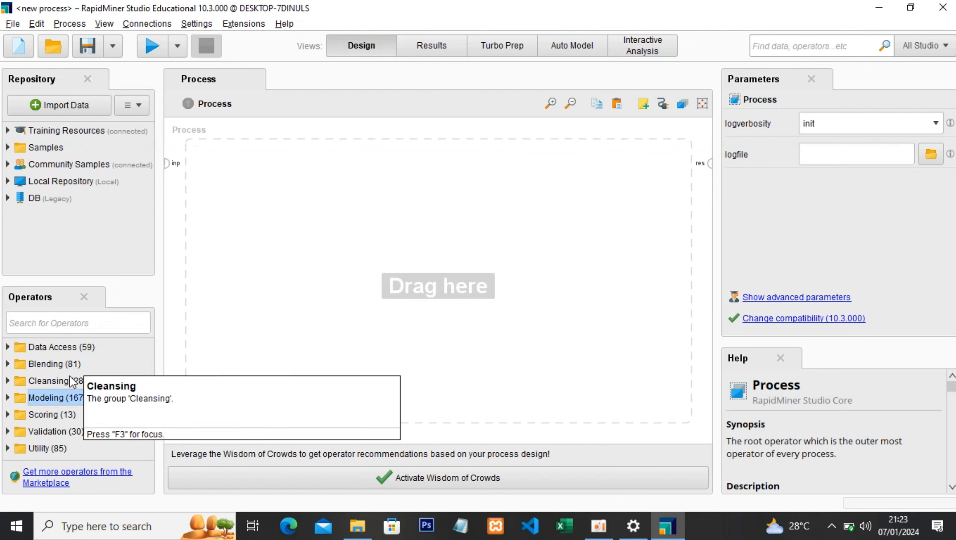
drag(106, 388, 473, 334)
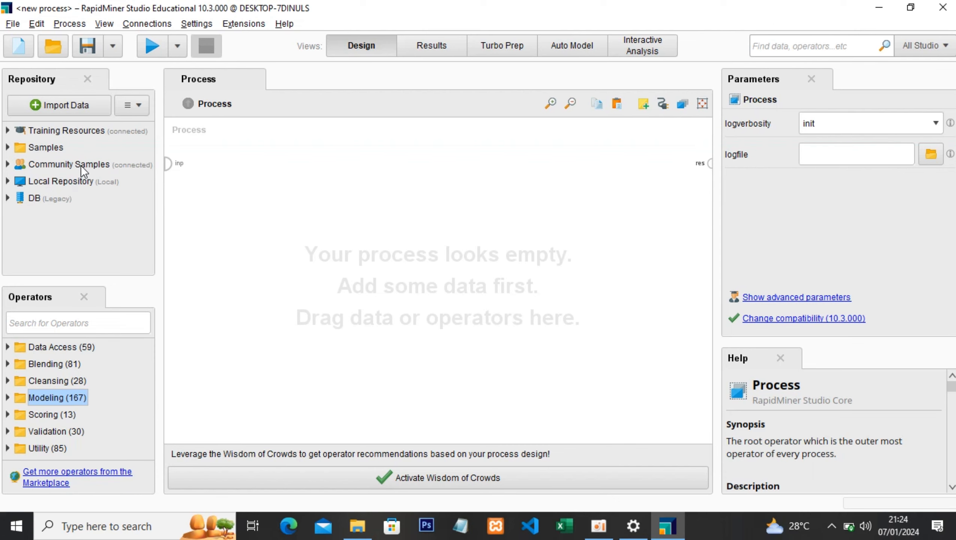
- Add the Golf dataset from the data folder in Samples to the empty process
click(25, 147)
click(7, 148)
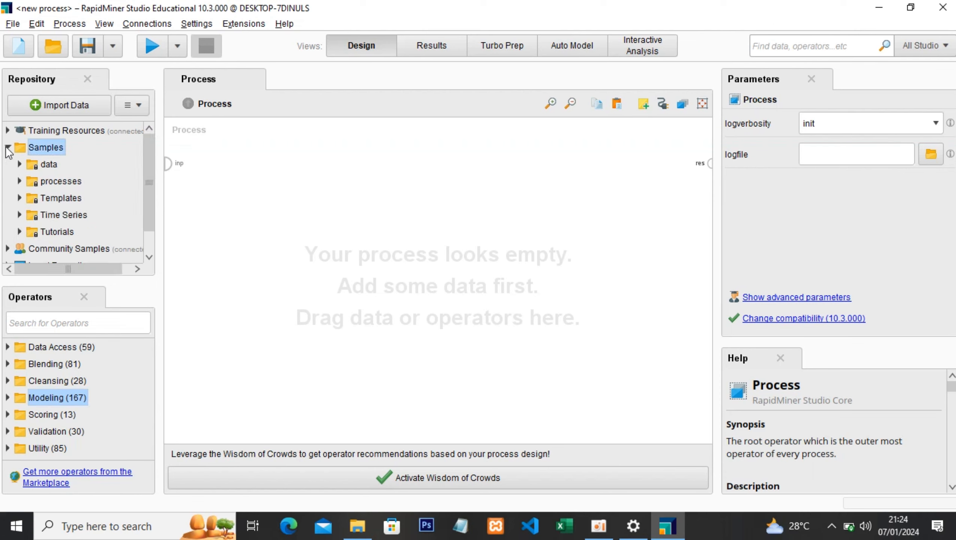
click(19, 165)
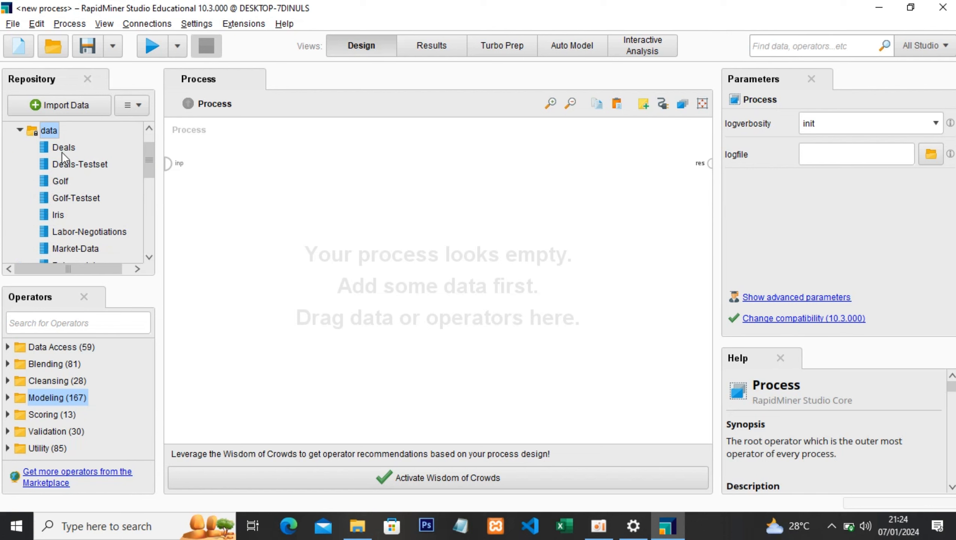
scroll(68, 179, down, 5)
scroll(81, 215, up, 6)
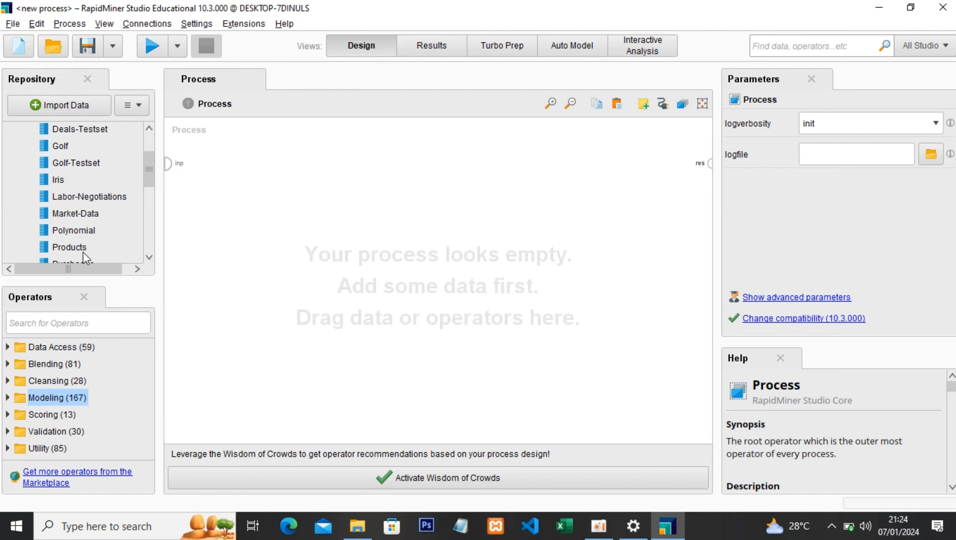
click(63, 214)
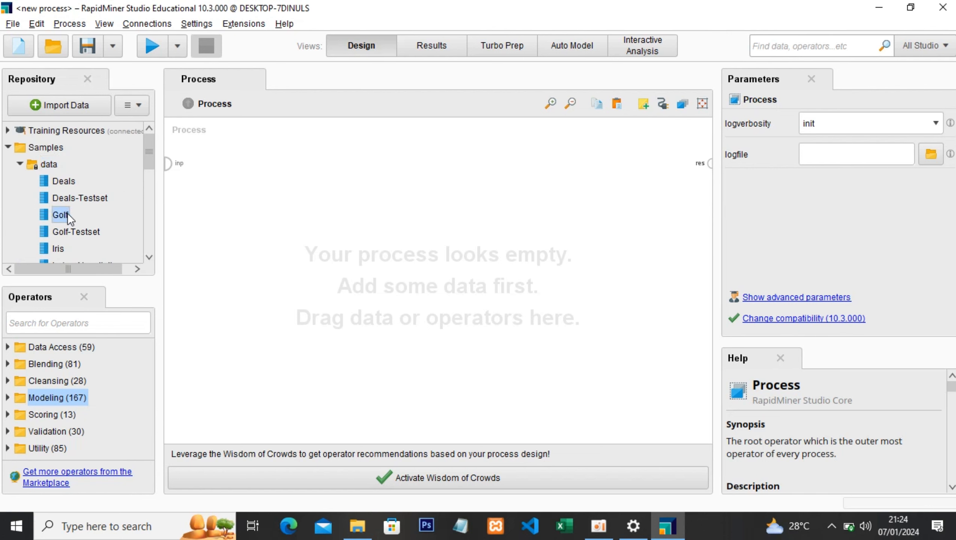
scroll(67, 213, down, 1)
mouse_move(59, 183)
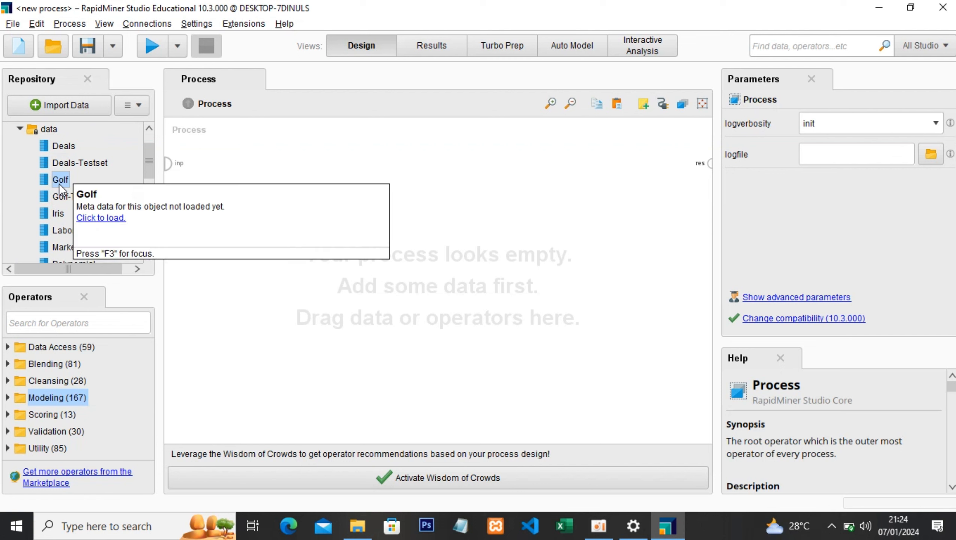
drag(58, 184, 212, 181)
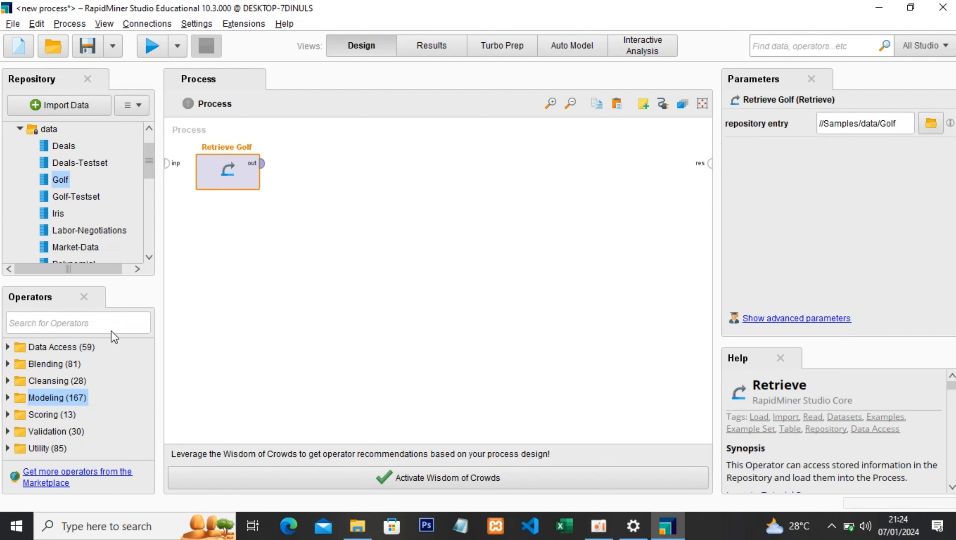
- Search the operators for "decisio" and place a Decision Tree operator beside Retrieve Golf
click(101, 321)
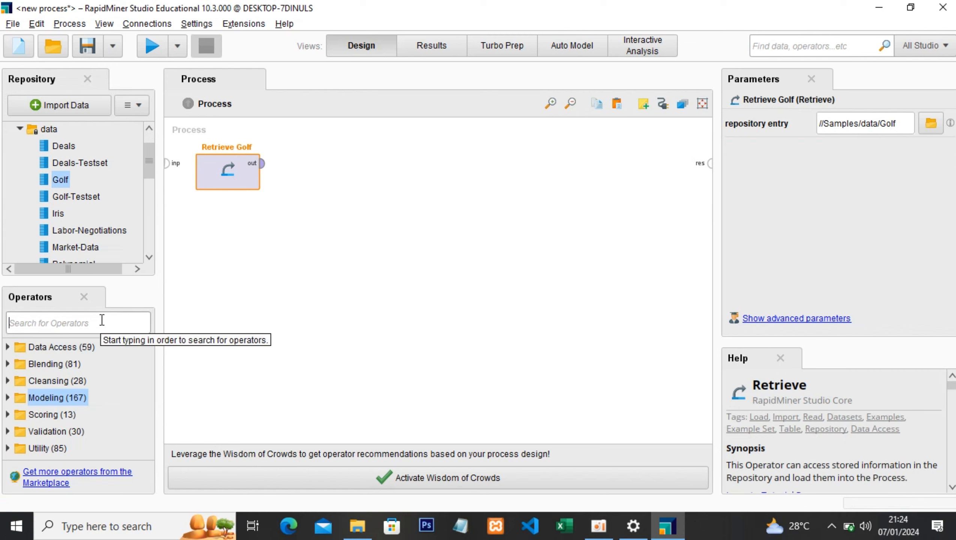
text(de)
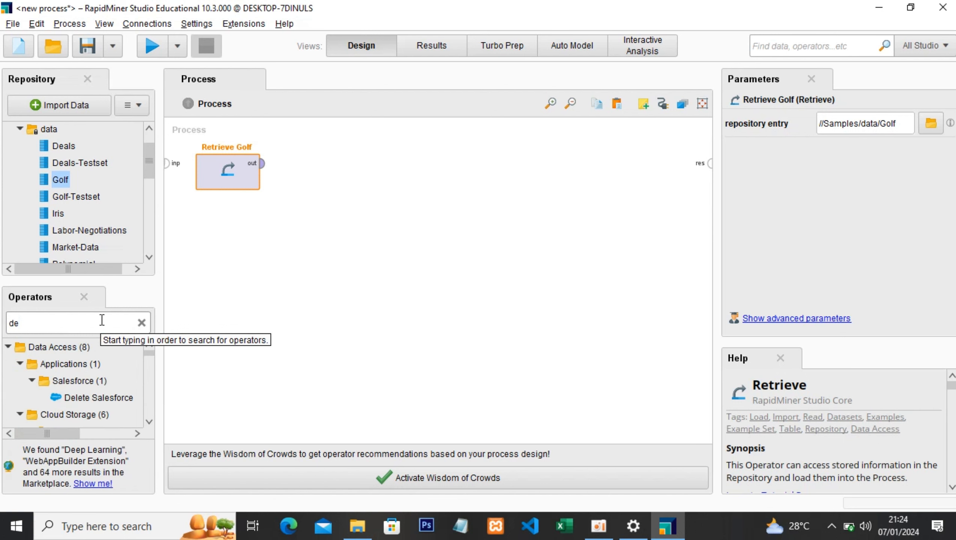
text(cisio)
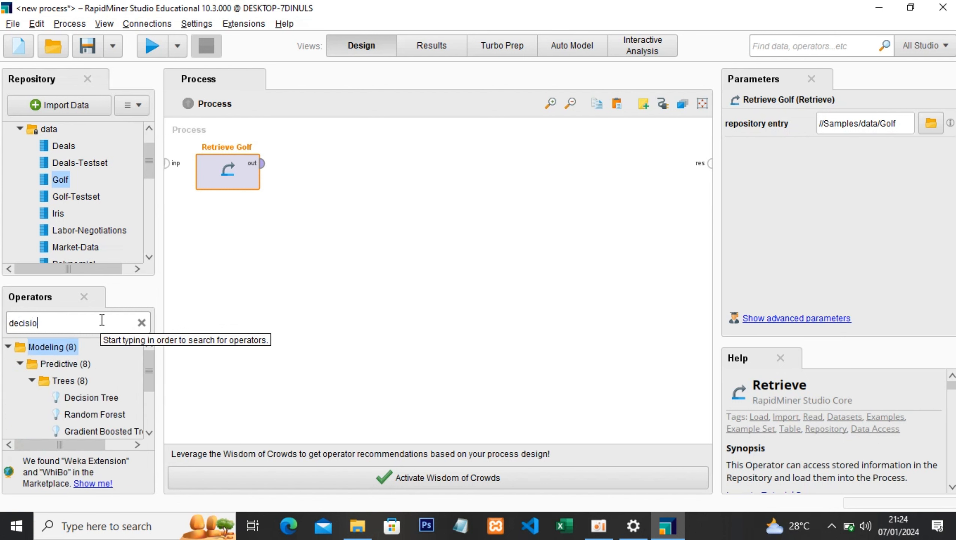
drag(83, 398, 348, 171)
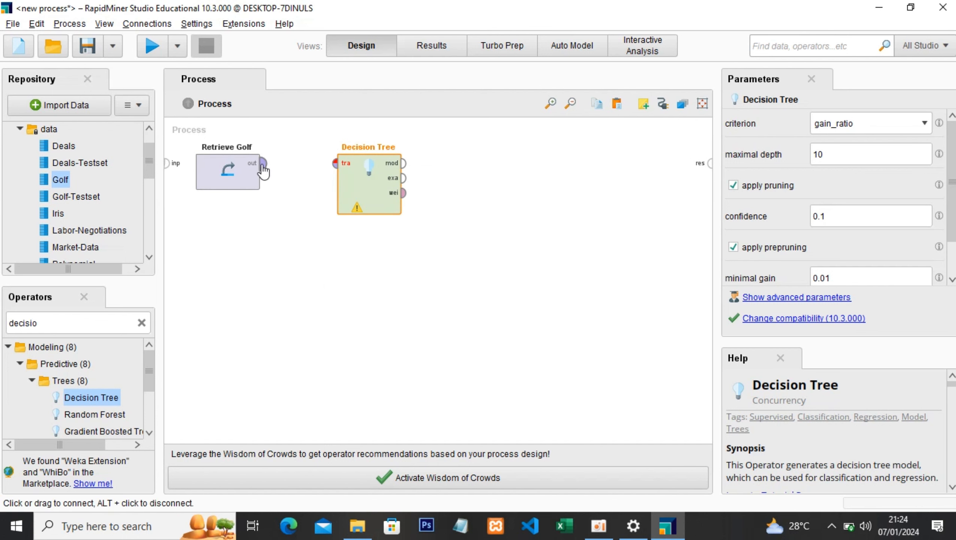
- Connect the Retrieve Golf output directly to the process result and move the Decision Tree operator below the connection line
mouse_move(263, 171)
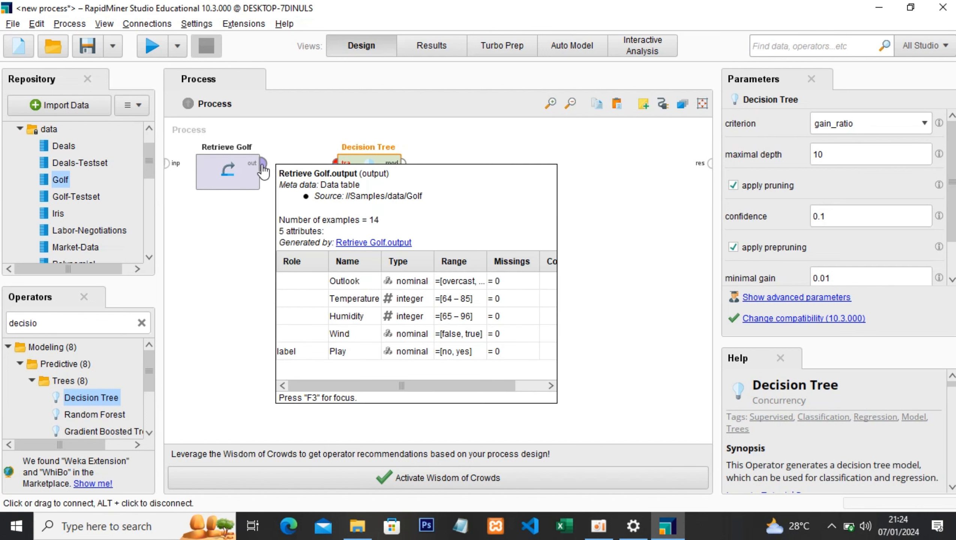
double_click(227, 170)
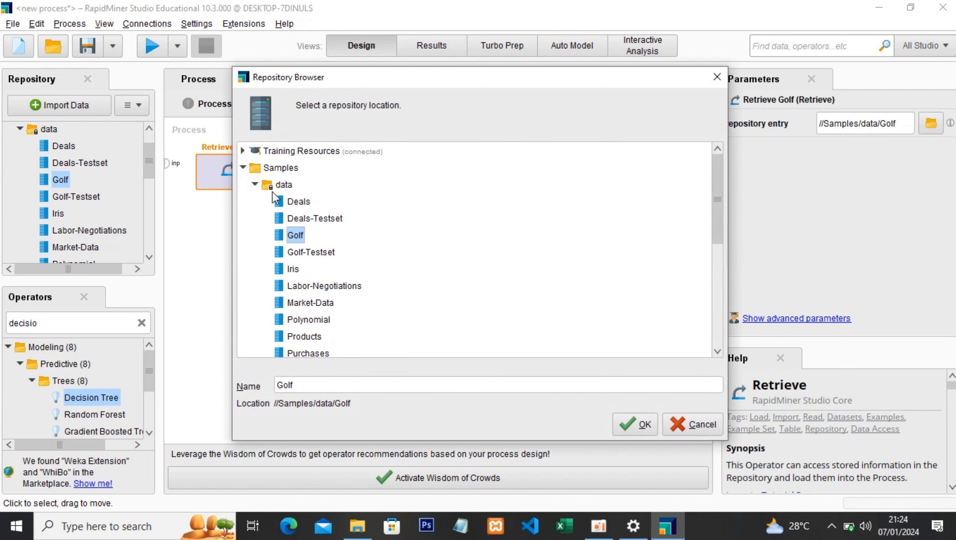
click(704, 431)
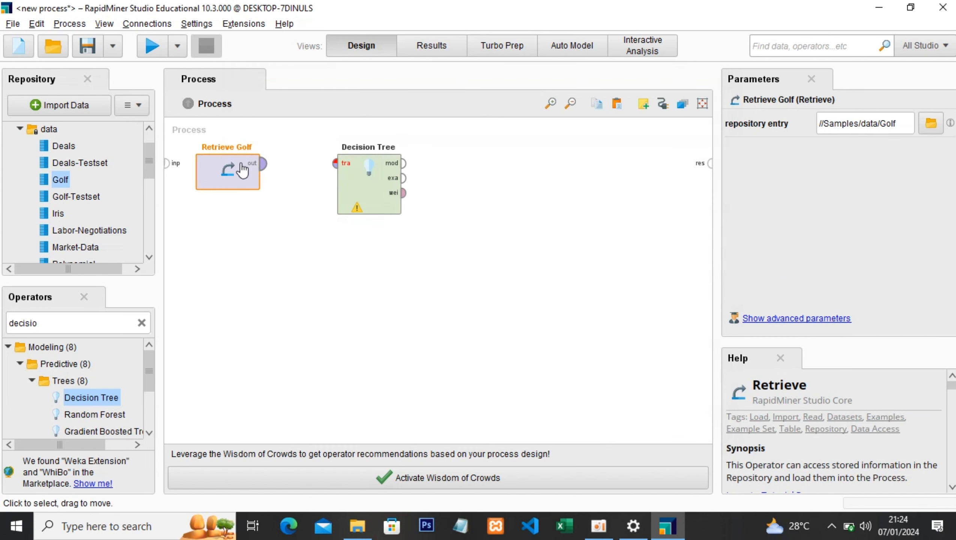
double_click(264, 169)
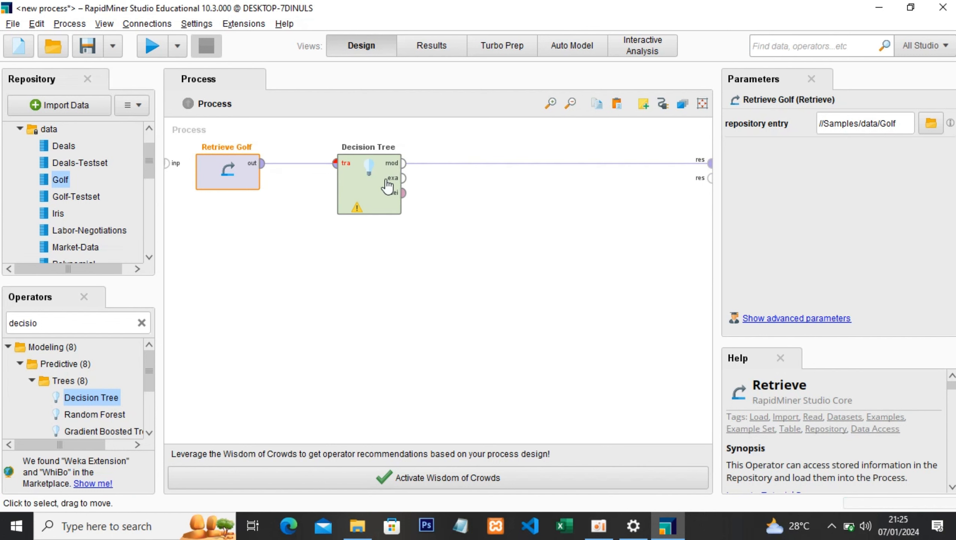
drag(387, 185, 388, 256)
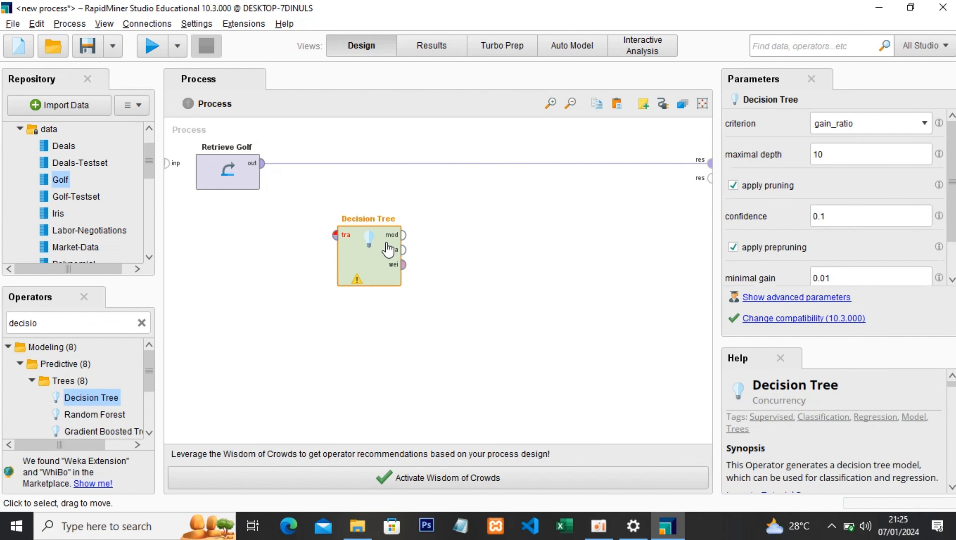
right_click(366, 246)
click(324, 272)
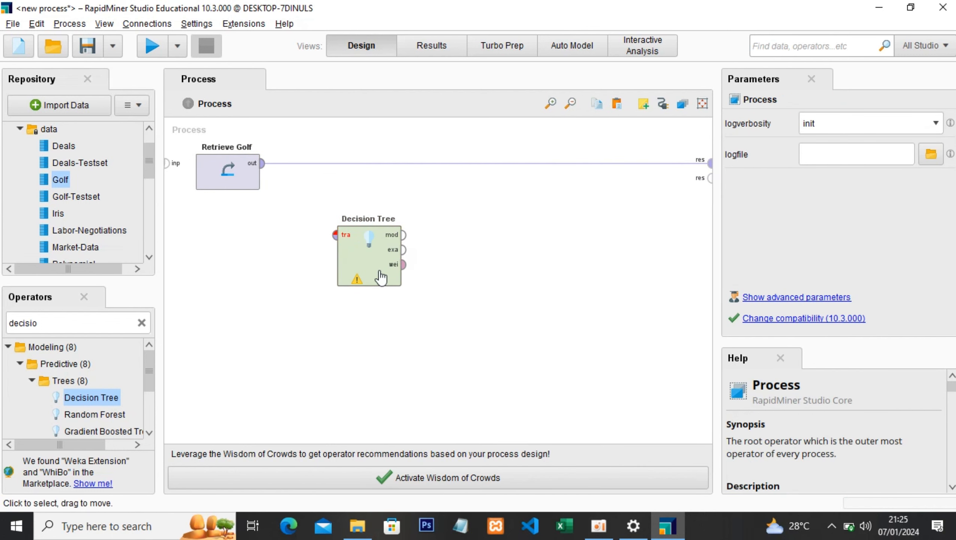
- Try to run the process, and delete the unconnected Decision Tree operator
click(152, 46)
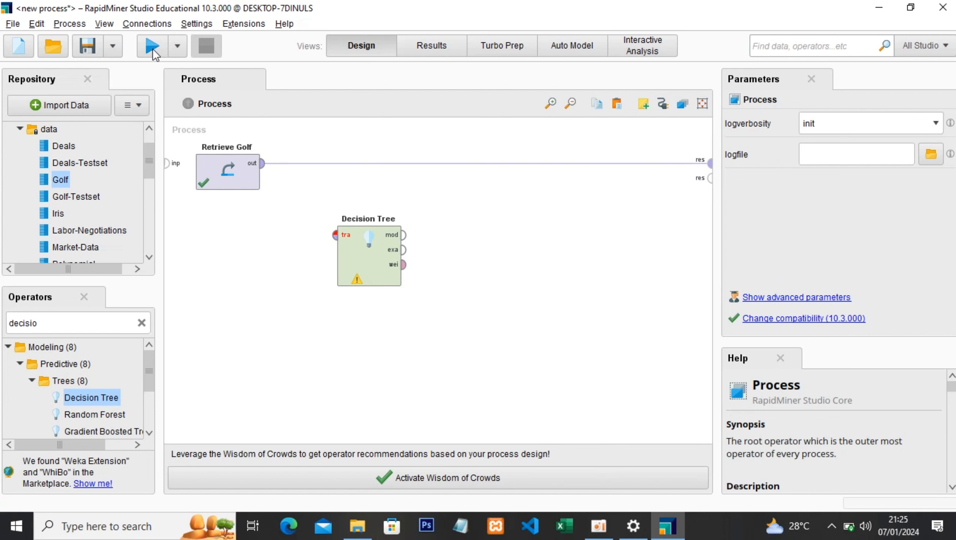
click(120, 315)
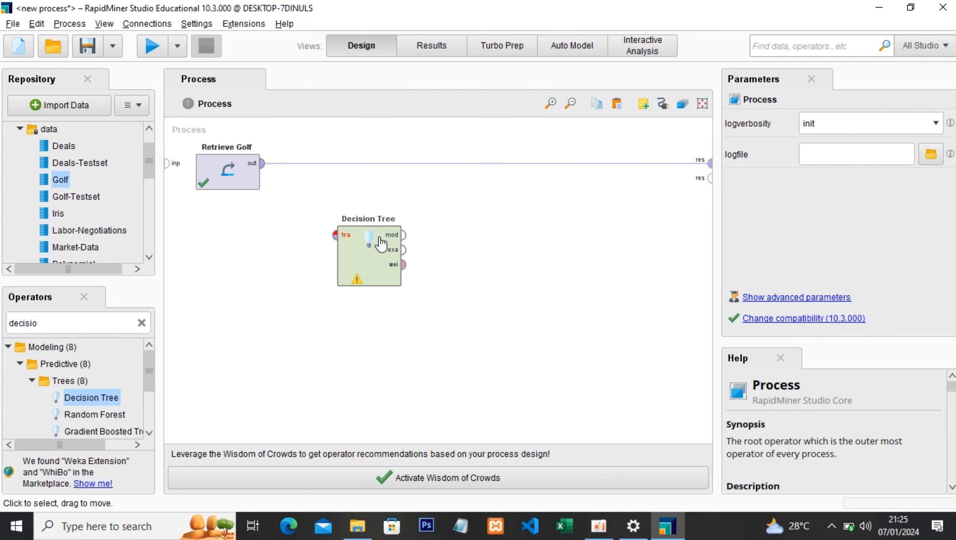
click(374, 250)
right_click(372, 247)
click(468, 433)
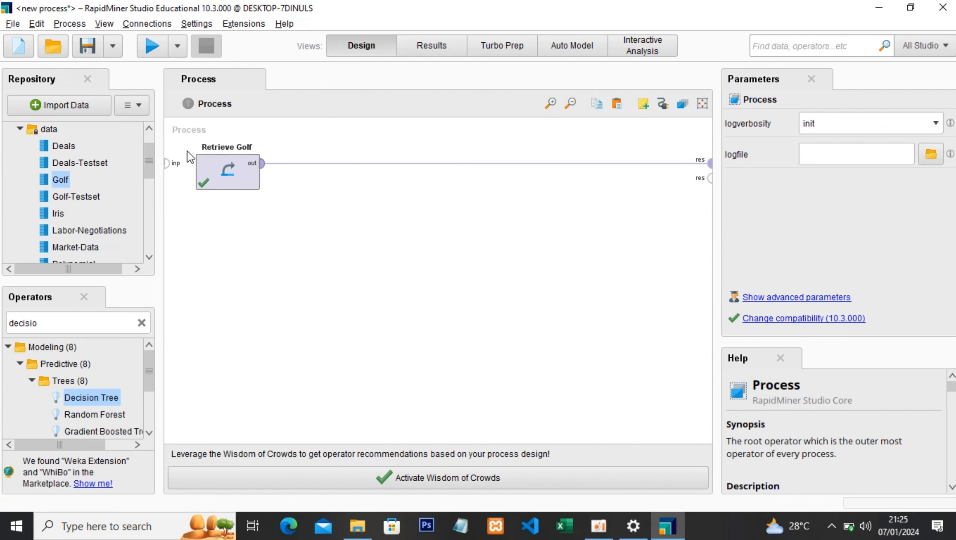
- Run the process and view the Golf example set's data, statistics and visualization
click(158, 43)
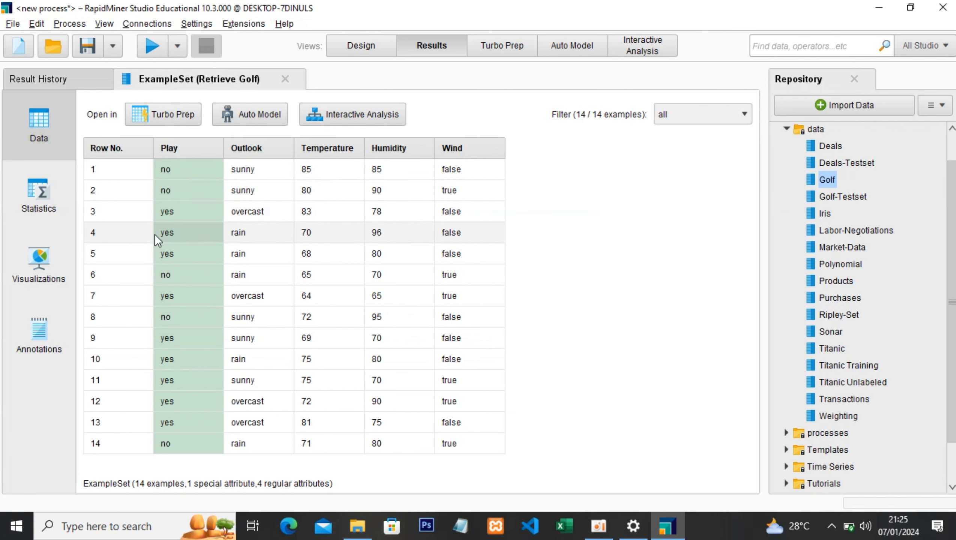
click(39, 197)
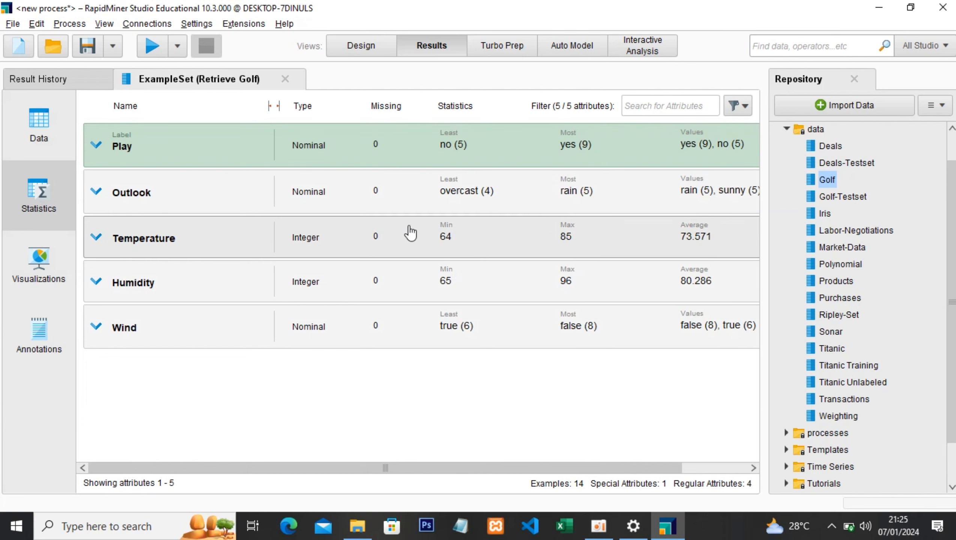
click(63, 273)
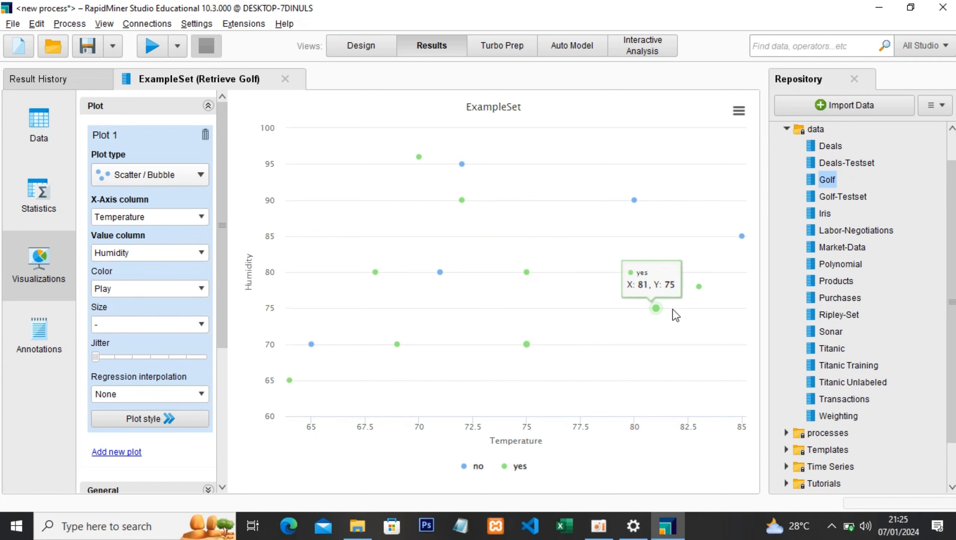
- Return to the process design and insert a Decision Tree operator into the connection between Retrieve Golf and the result
click(348, 52)
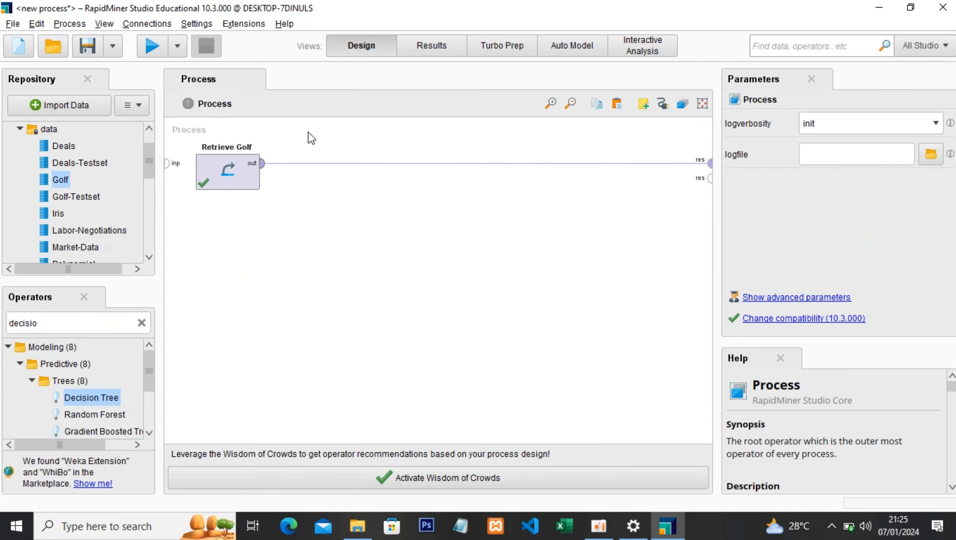
drag(94, 398, 397, 165)
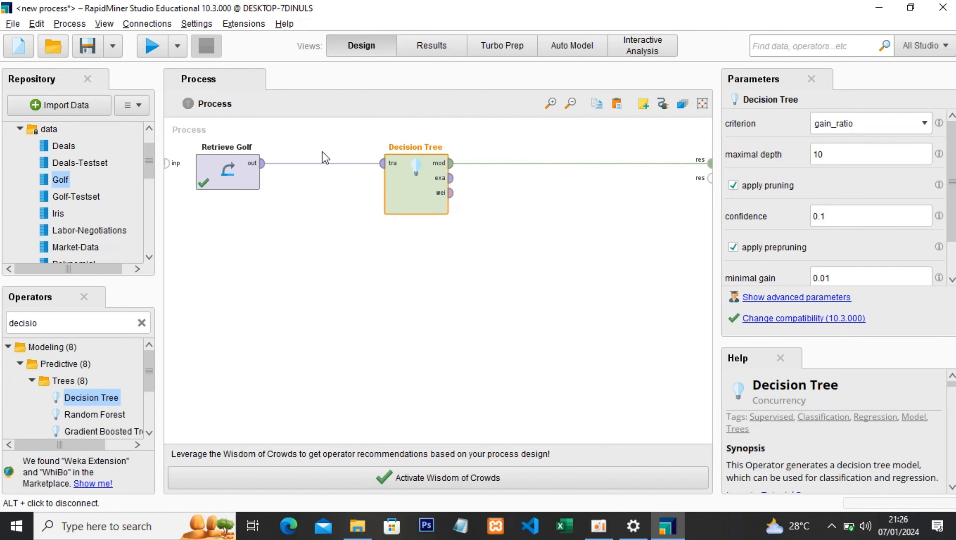
- Run the process and review the decision tree's text description and graph
click(151, 47)
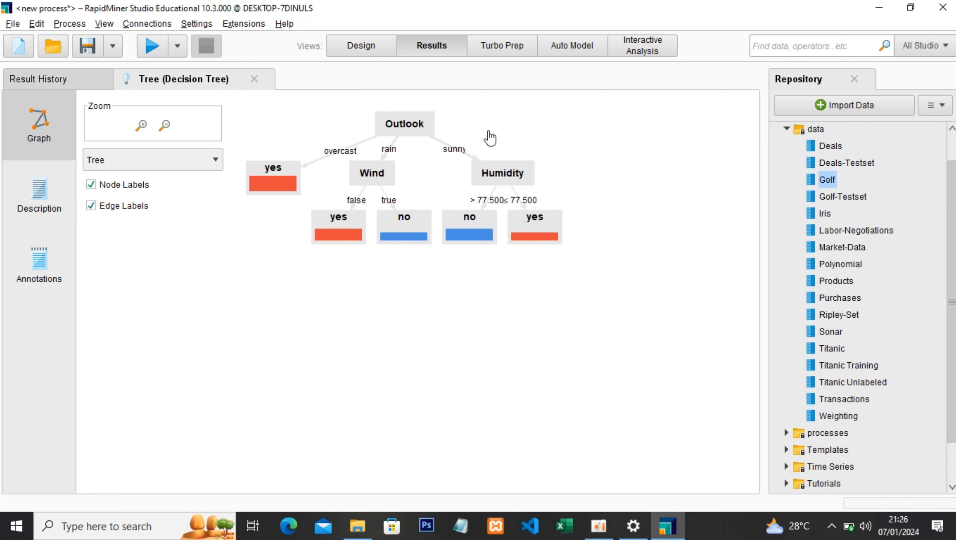
click(56, 199)
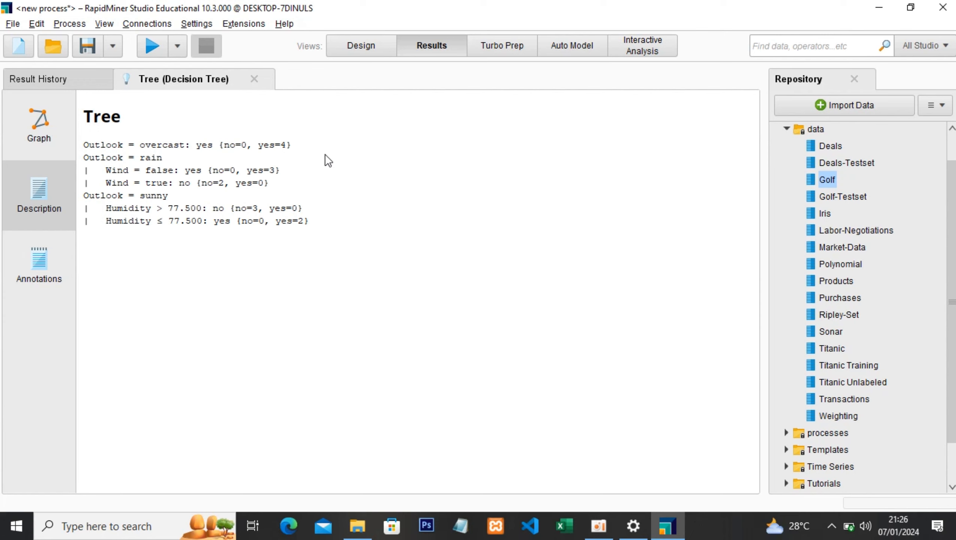
click(35, 134)
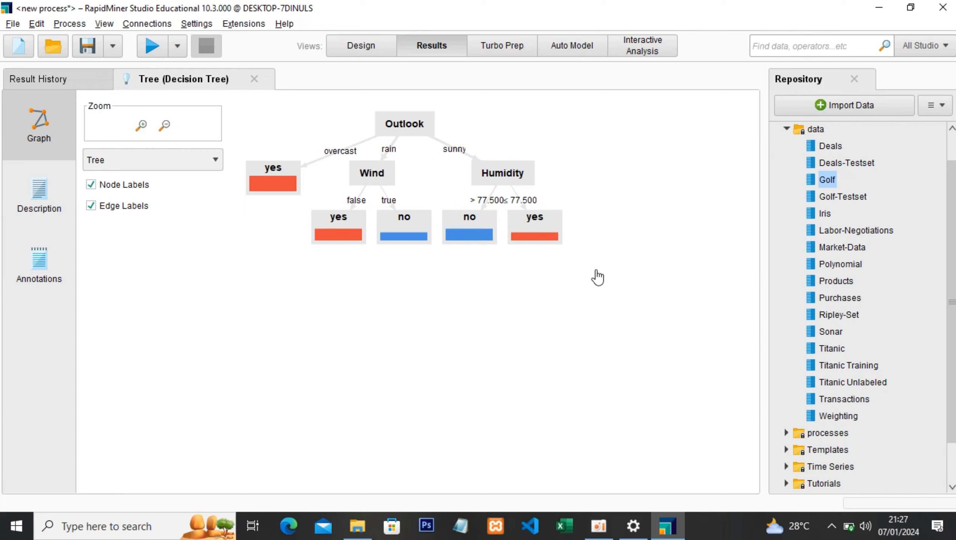
- Return to the process design and delete both the Retrieve Golf and Decision Tree operators
click(366, 46)
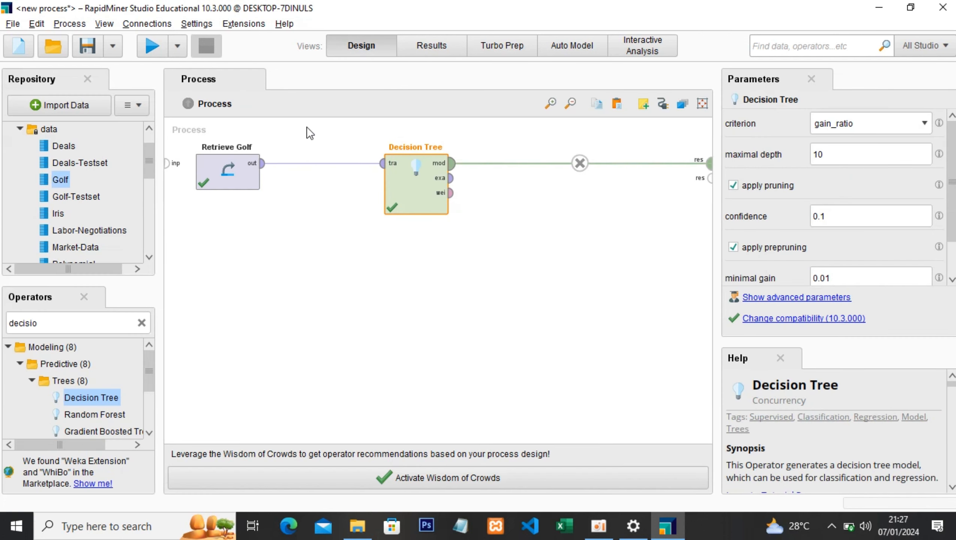
right_click(219, 184)
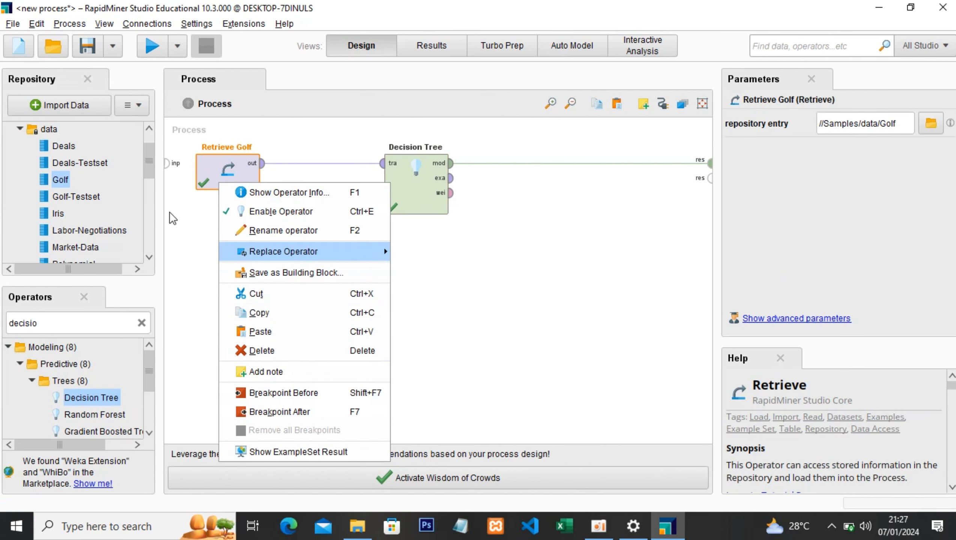
click(103, 429)
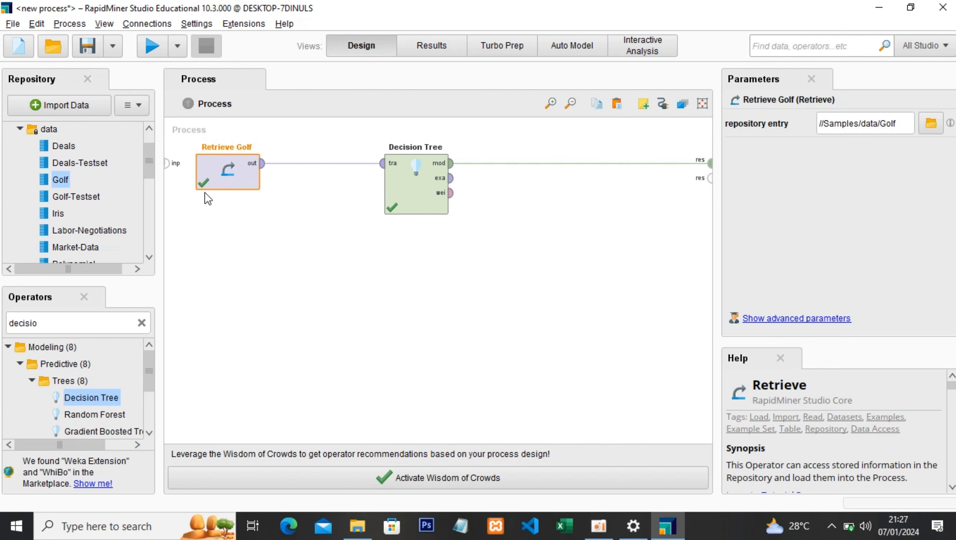
right_click(229, 186)
click(261, 344)
right_click(398, 200)
key(Delete)
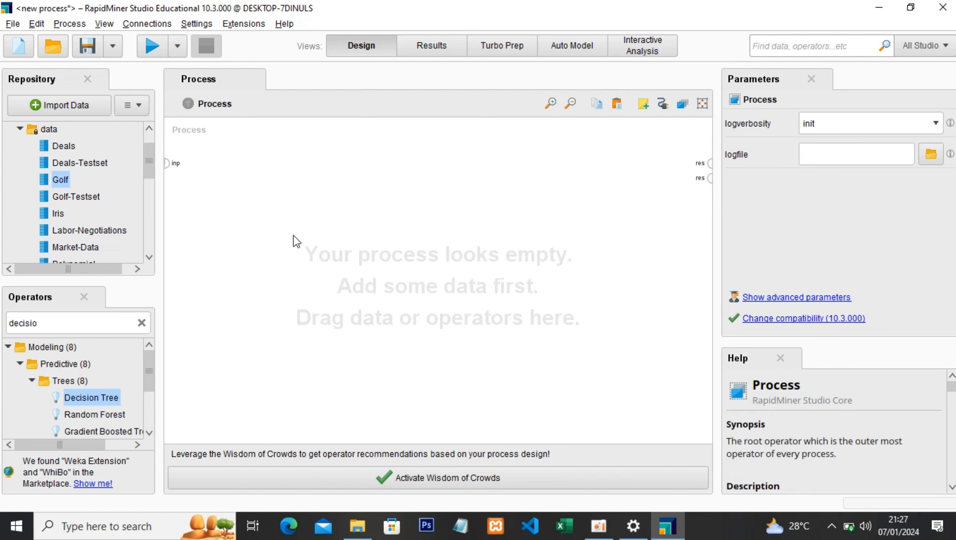
- Start importing Dataset Training.xlsx from the computer's RapidMiner folder, accepting all cells of Sheet1 with row 1 as header
scroll(93, 170, up, 2)
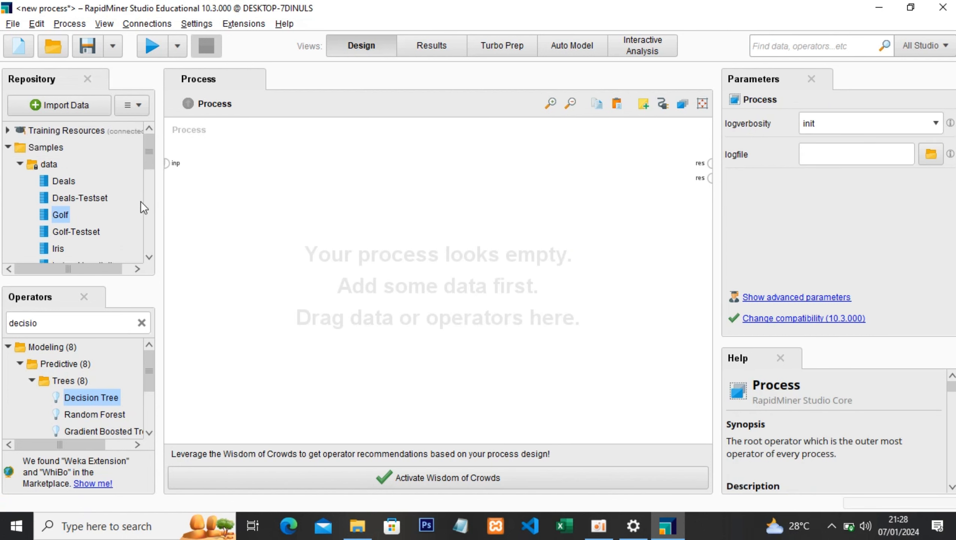
click(74, 105)
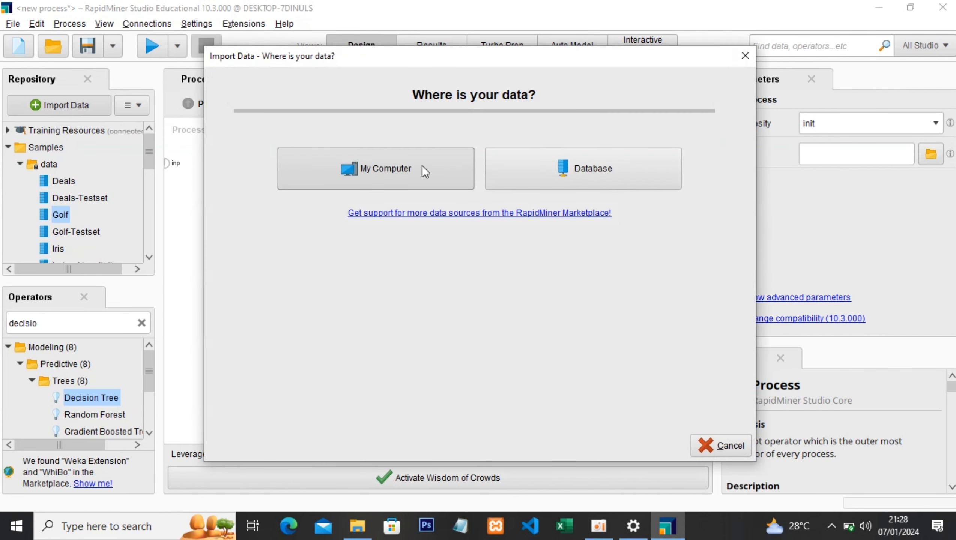
click(423, 167)
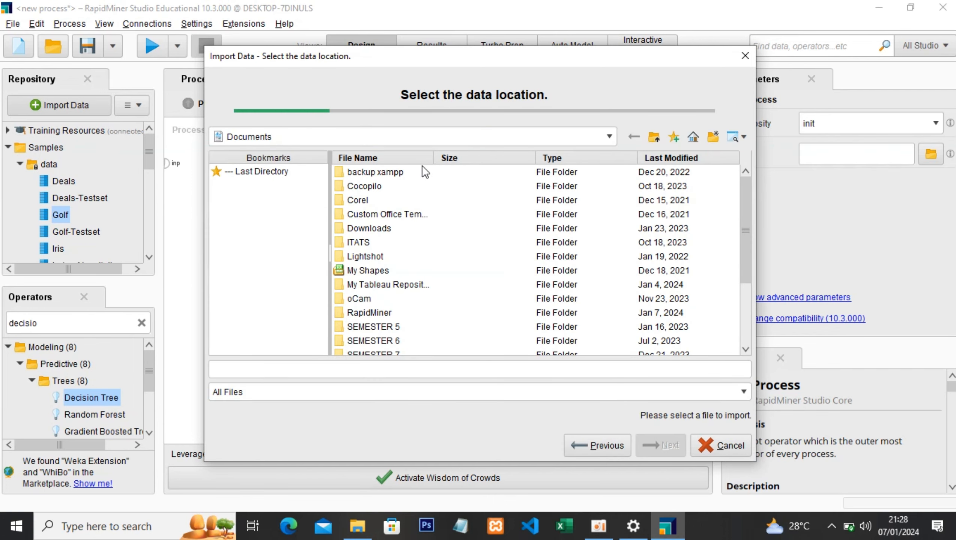
scroll(404, 313, down, 1)
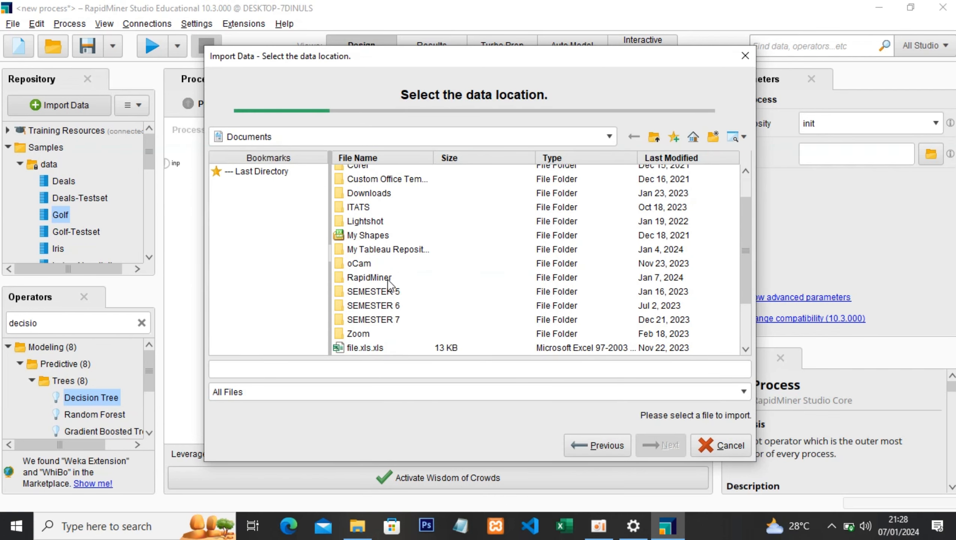
double_click(388, 280)
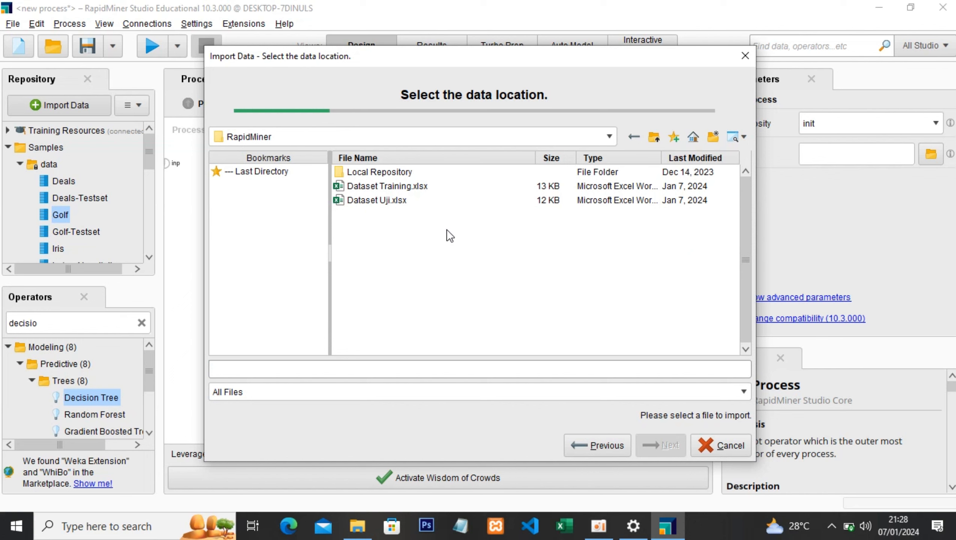
click(384, 187)
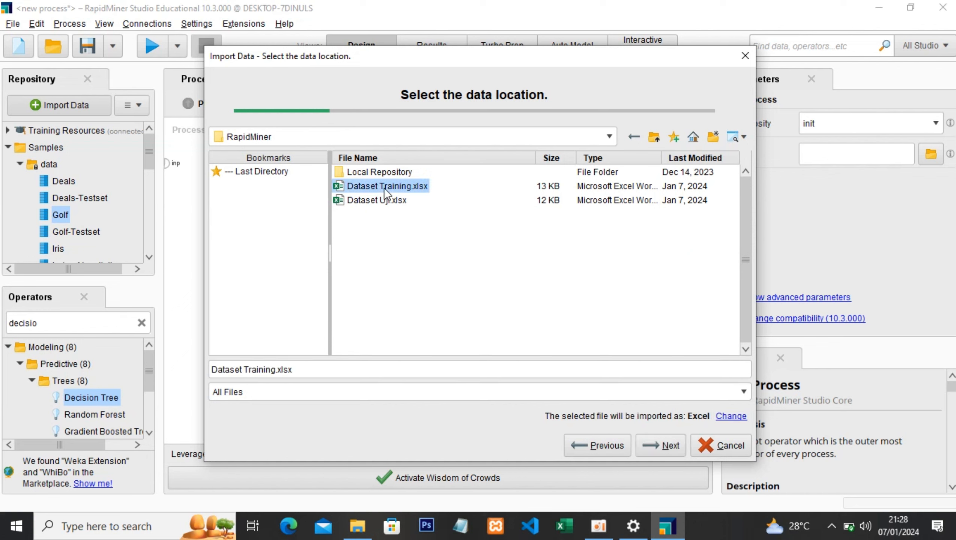
click(652, 450)
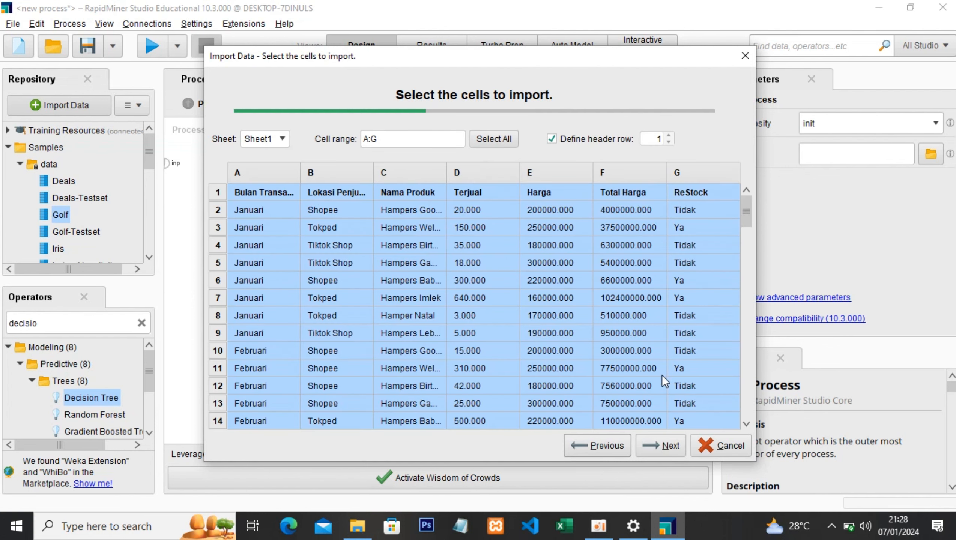
click(662, 446)
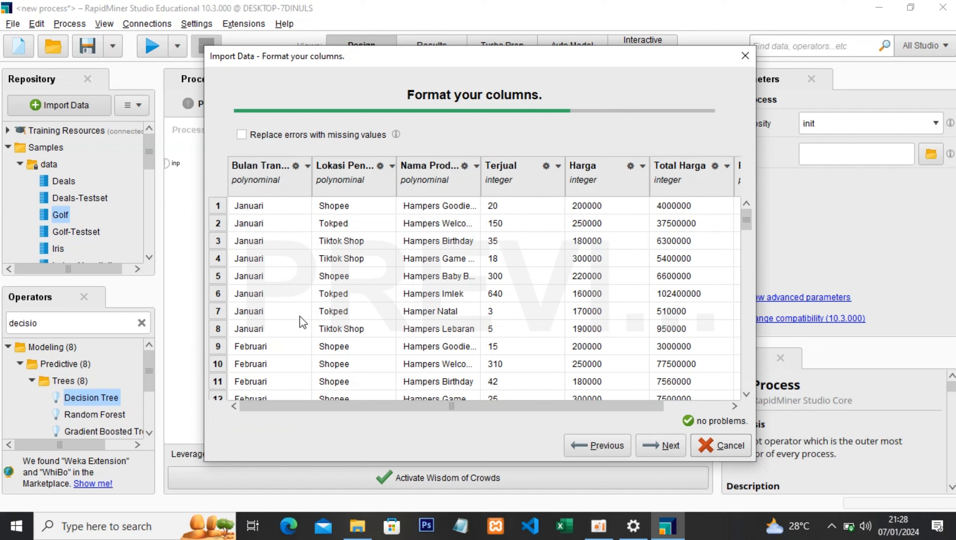
- Examine the Bulan Transaksi column's formatting options and the preview rows of the training data
click(308, 167)
mouse_move(335, 184)
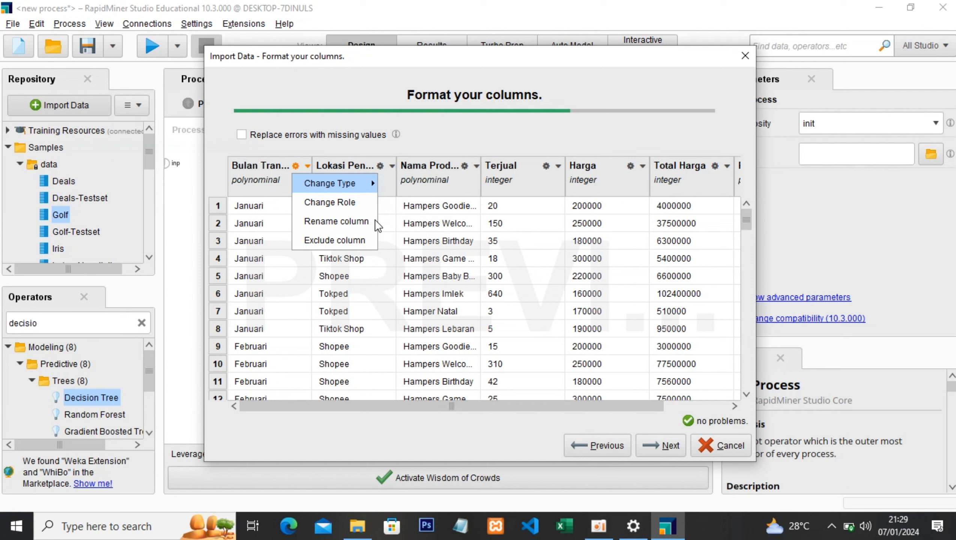
click(286, 184)
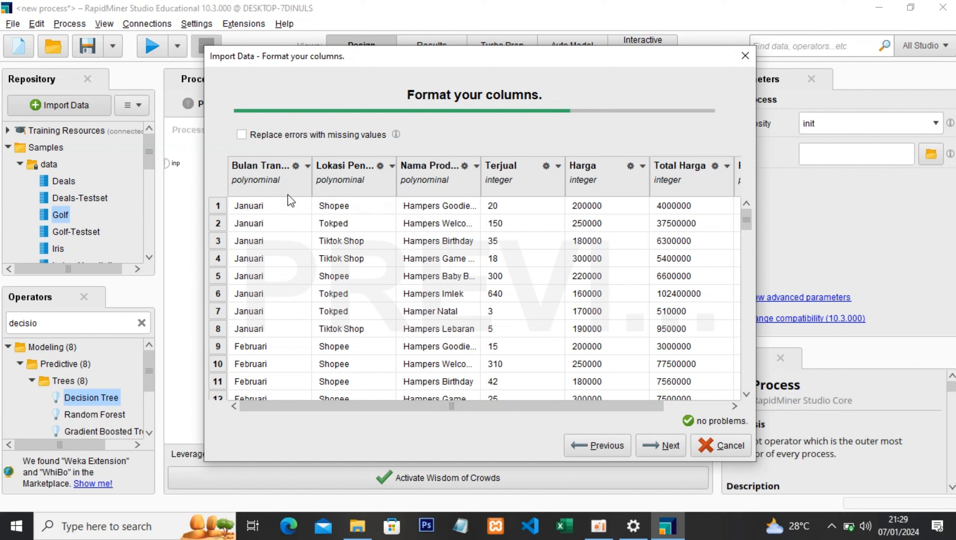
scroll(273, 222, down, 1)
scroll(273, 222, down, 3)
scroll(271, 305, up, 3)
scroll(261, 232, down, 18)
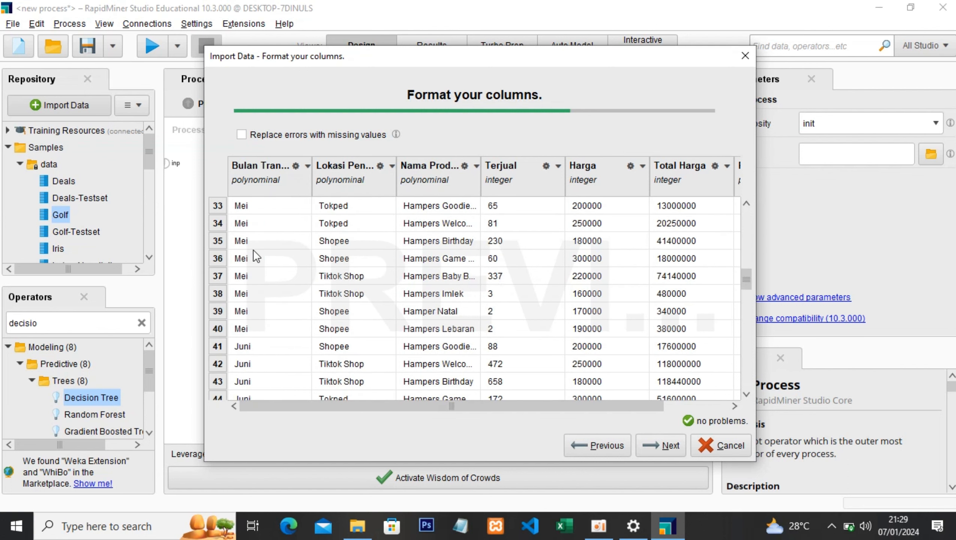
scroll(261, 265, down, 9)
scroll(259, 282, up, 17)
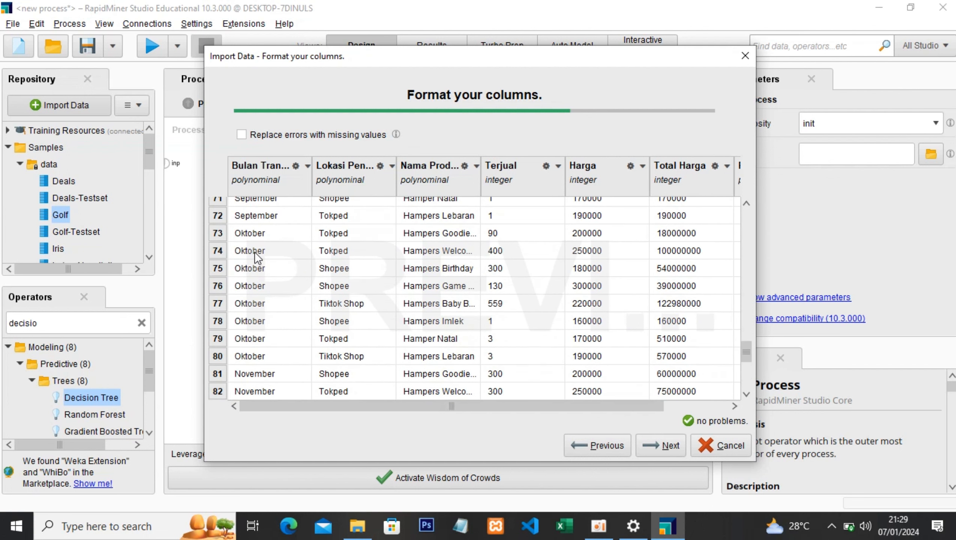
scroll(284, 251, up, 10)
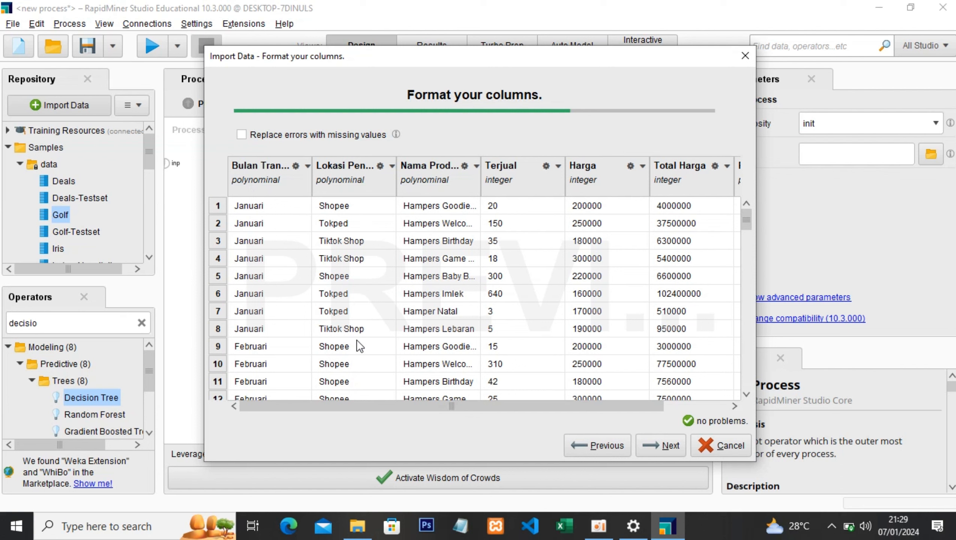
scroll(361, 344, down, 3)
scroll(366, 332, up, 3)
scroll(468, 255, down, 3)
scroll(463, 225, up, 3)
- Change the ReStock column's type to binominal and set its role to label
drag(604, 407, 713, 427)
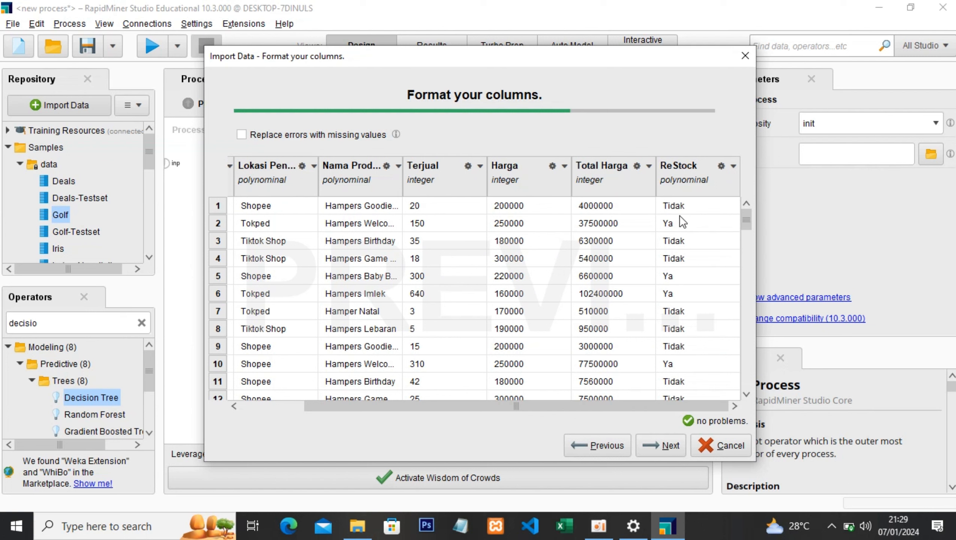
click(733, 167)
mouse_move(775, 178)
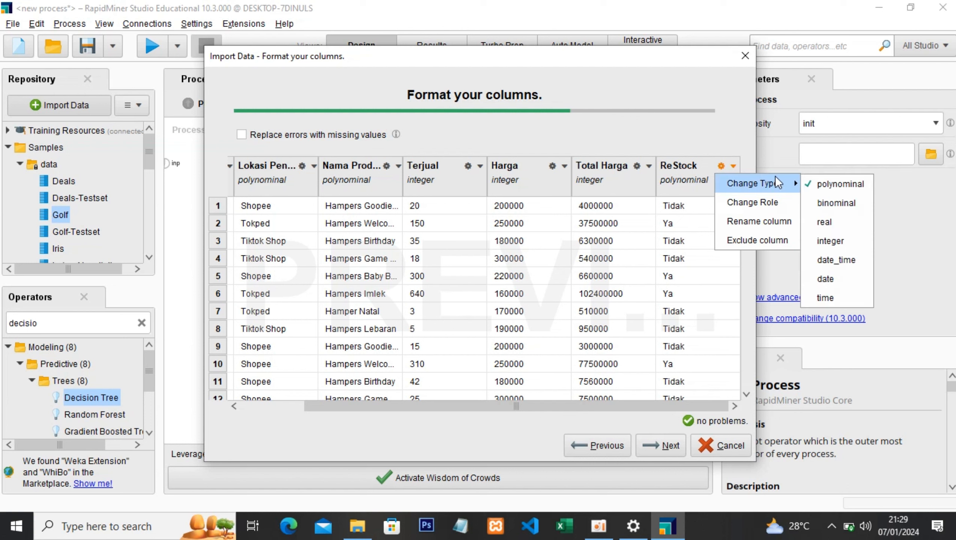
click(828, 205)
click(732, 169)
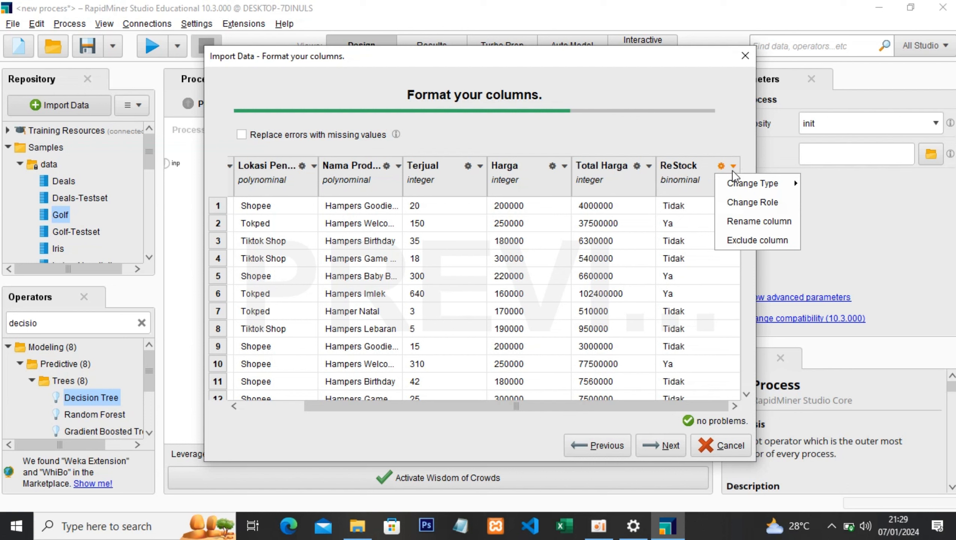
click(740, 199)
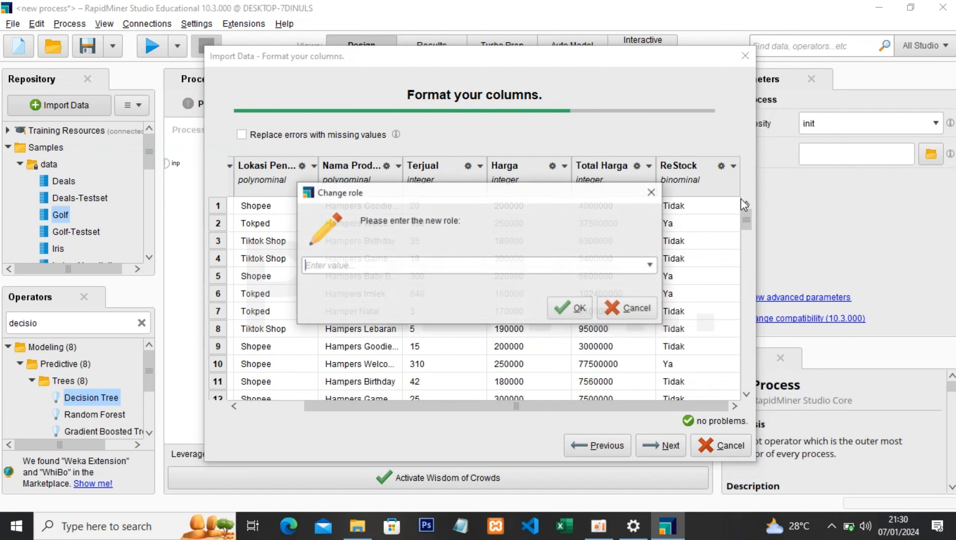
click(650, 265)
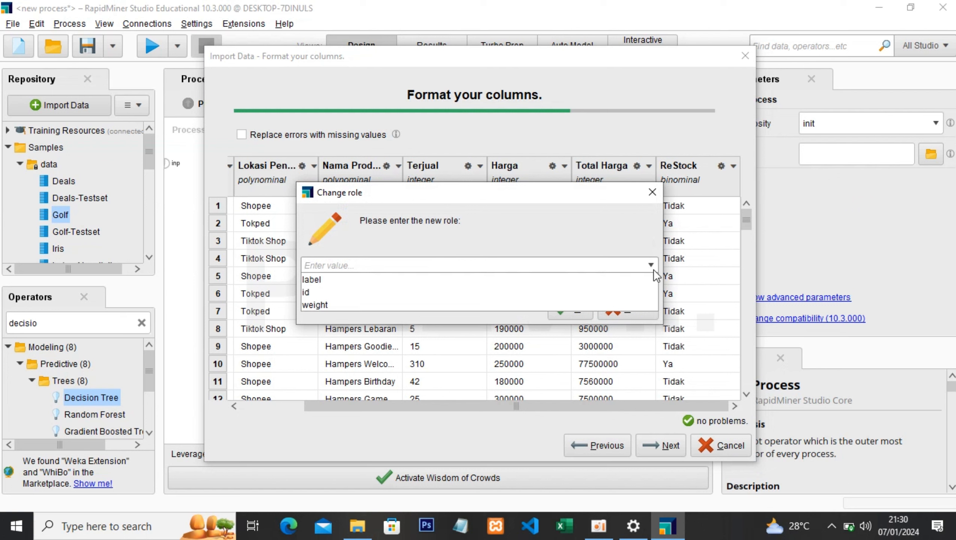
click(534, 280)
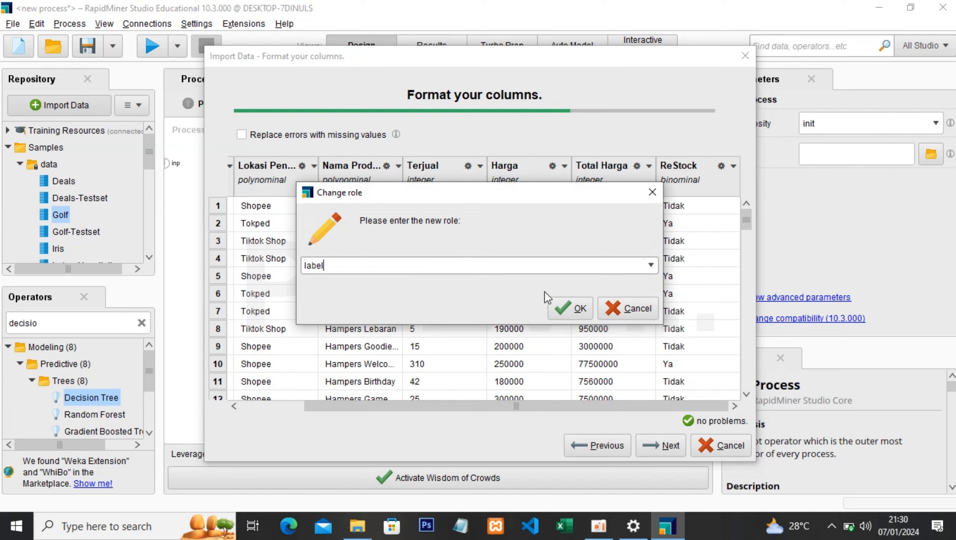
click(563, 308)
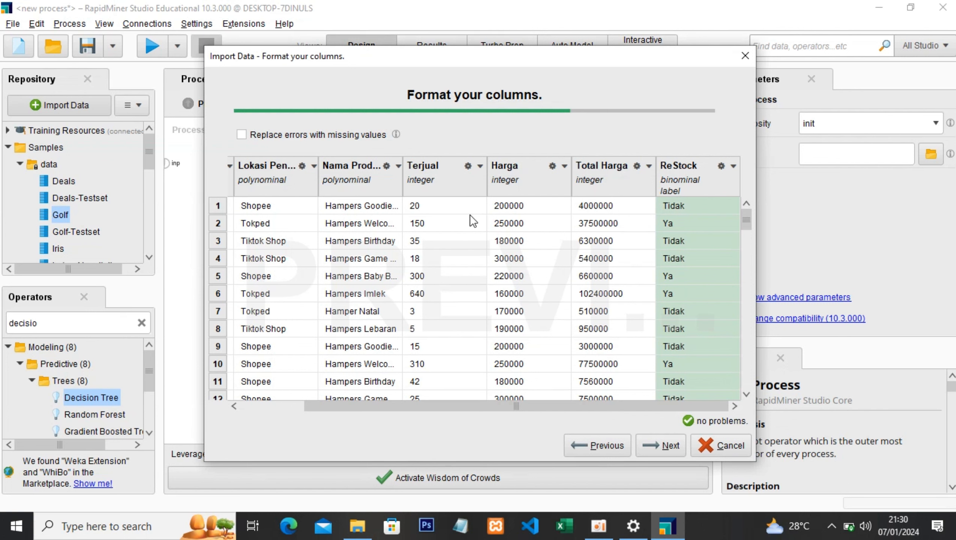
- Store the imported data as Dataset Training in the Local Repository's data folder and finish the import
click(657, 449)
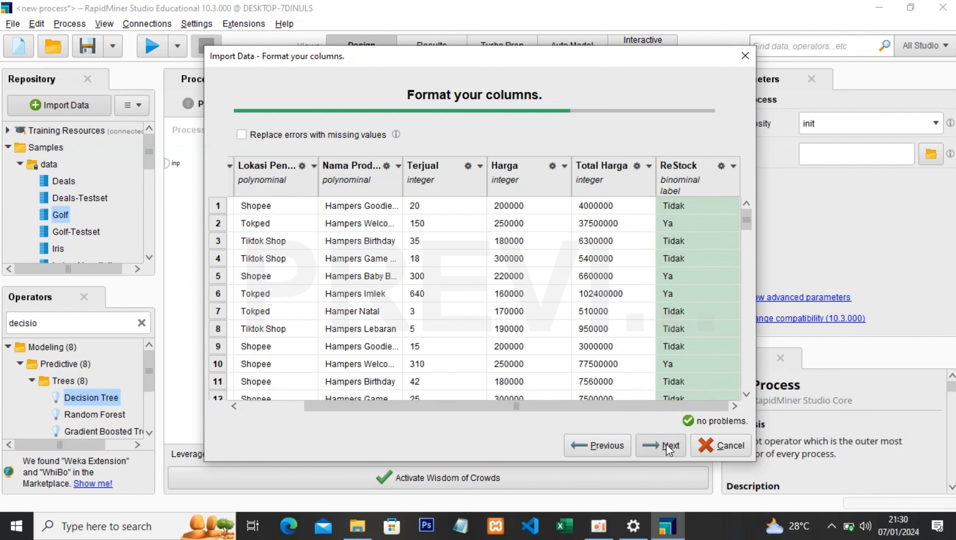
double_click(269, 137)
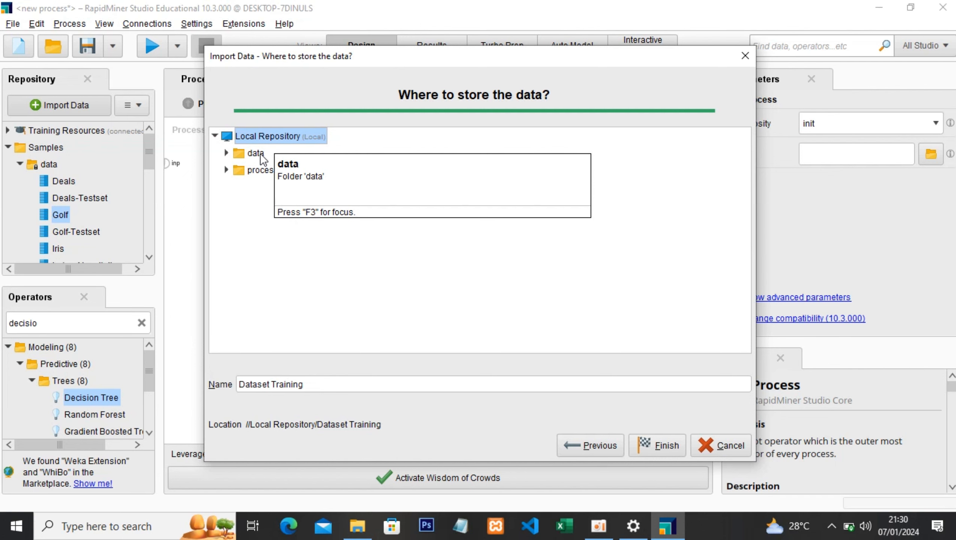
click(261, 155)
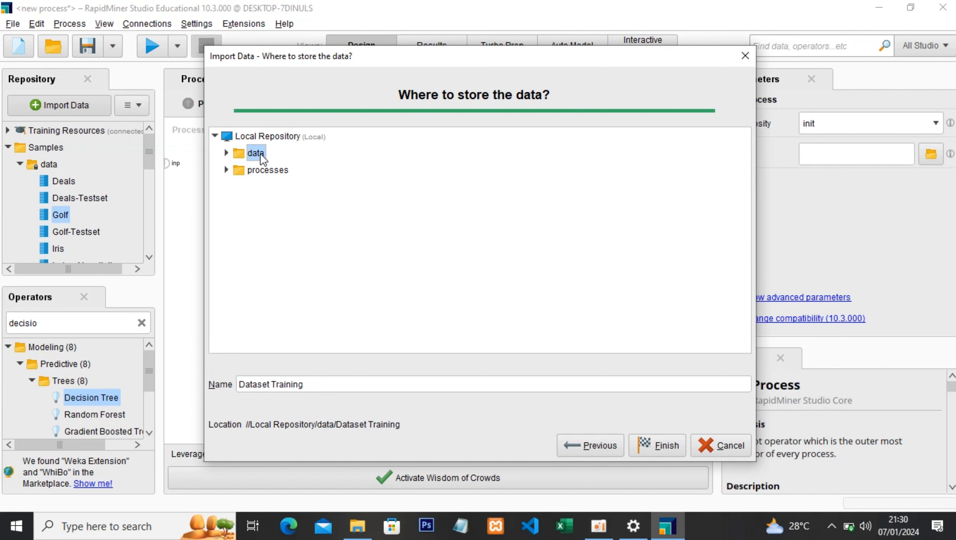
click(667, 446)
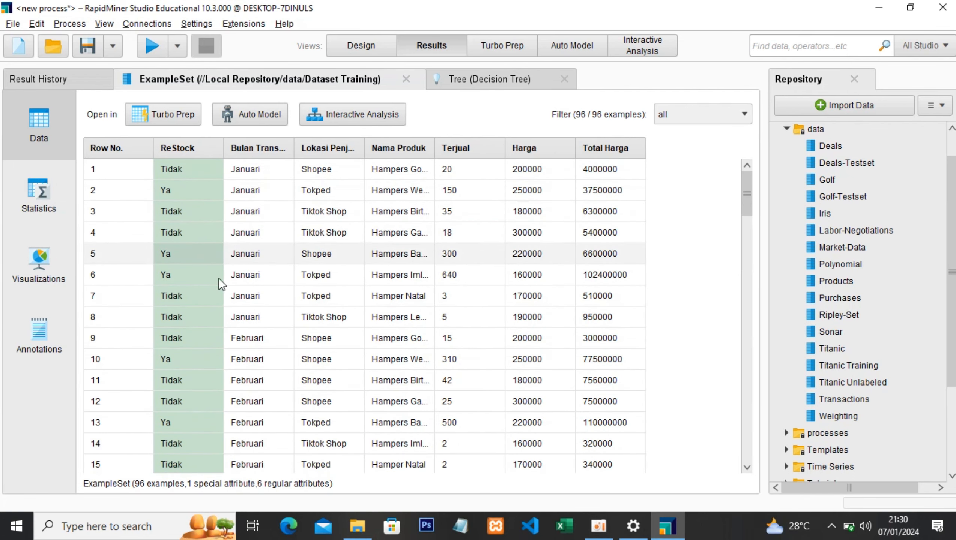
- View the statistics and visualization of the imported Dataset Training, and return to the process design
click(45, 202)
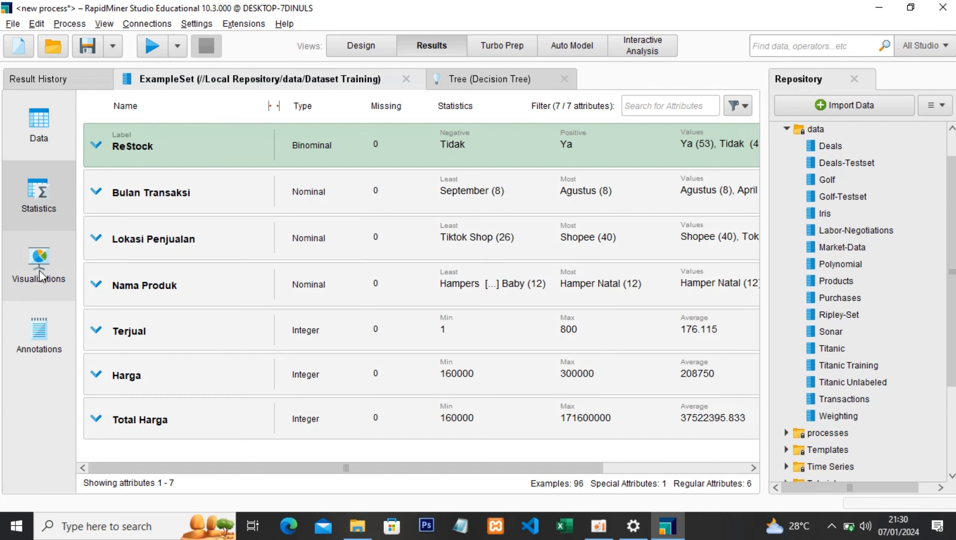
click(40, 271)
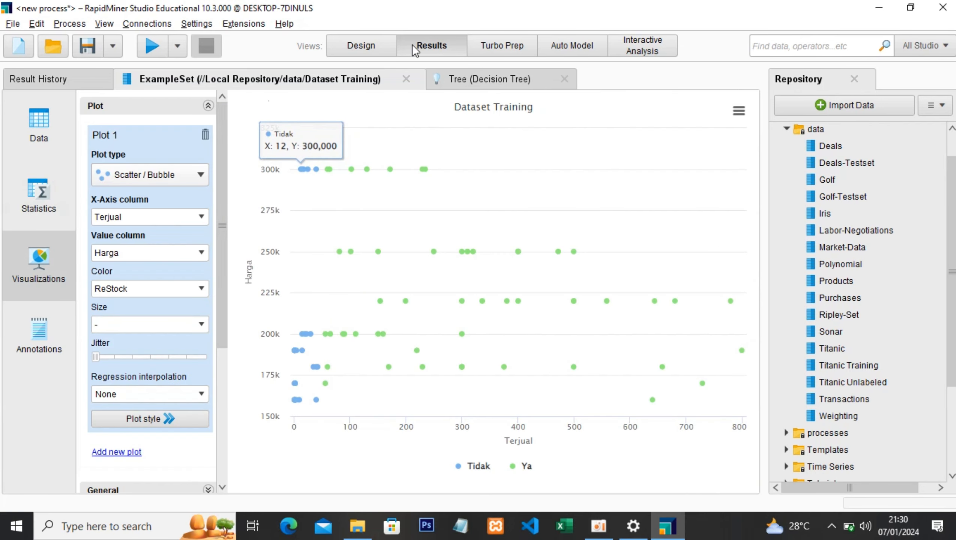
click(349, 44)
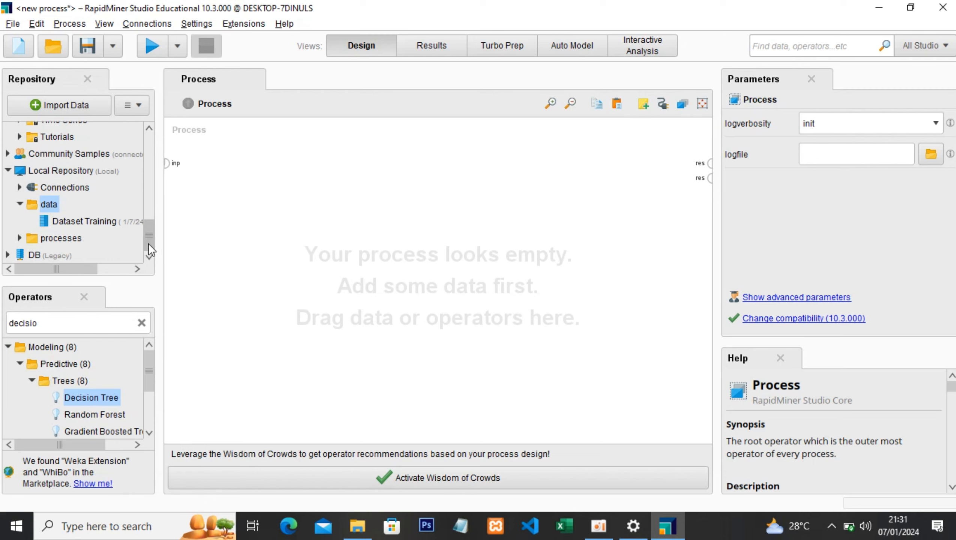
- Add Dataset Training from the Local Repository's data folder to the process as a Retrieve operator
click(80, 218)
drag(150, 225, 154, 245)
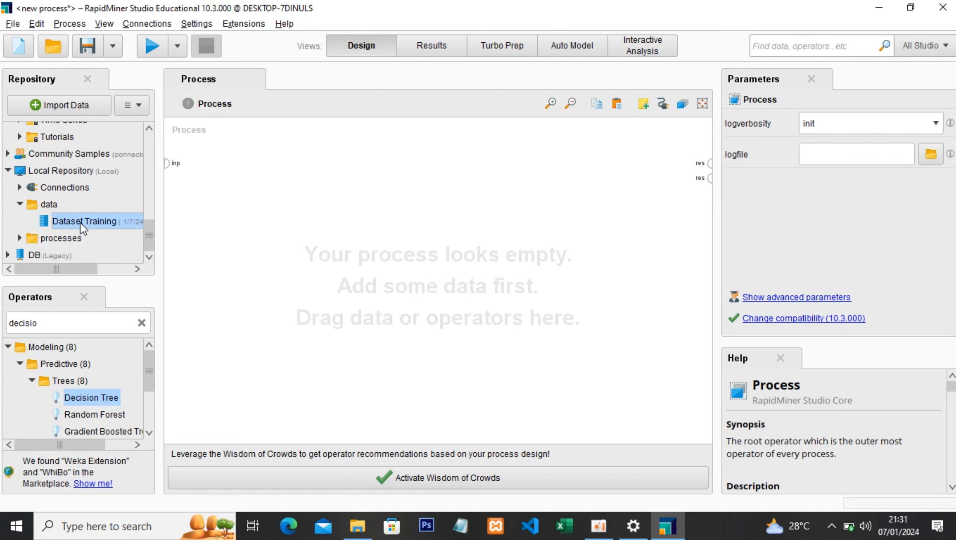
drag(62, 223, 232, 174)
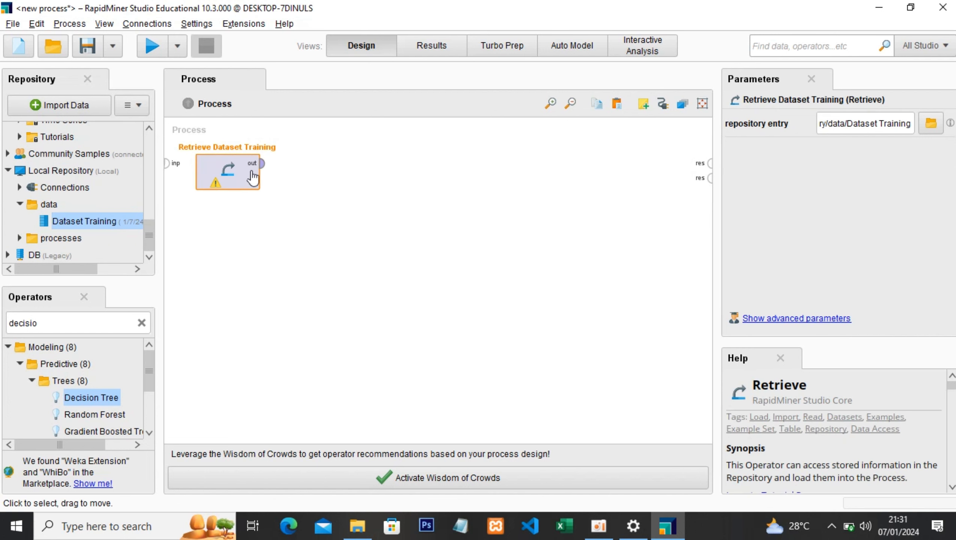
- Start importing Dataset Uji.xlsx from the computer's RapidMiner folder and accept the default cell selection
click(53, 111)
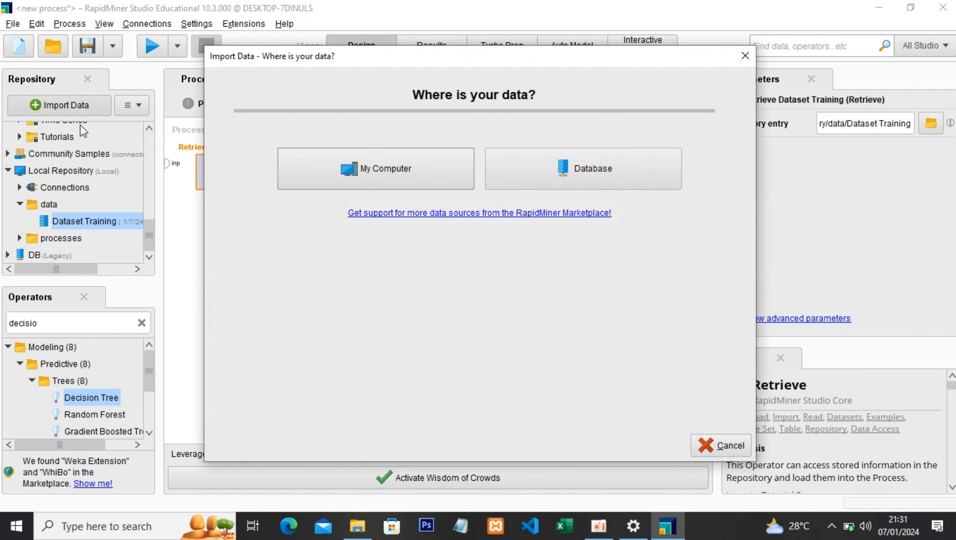
click(347, 177)
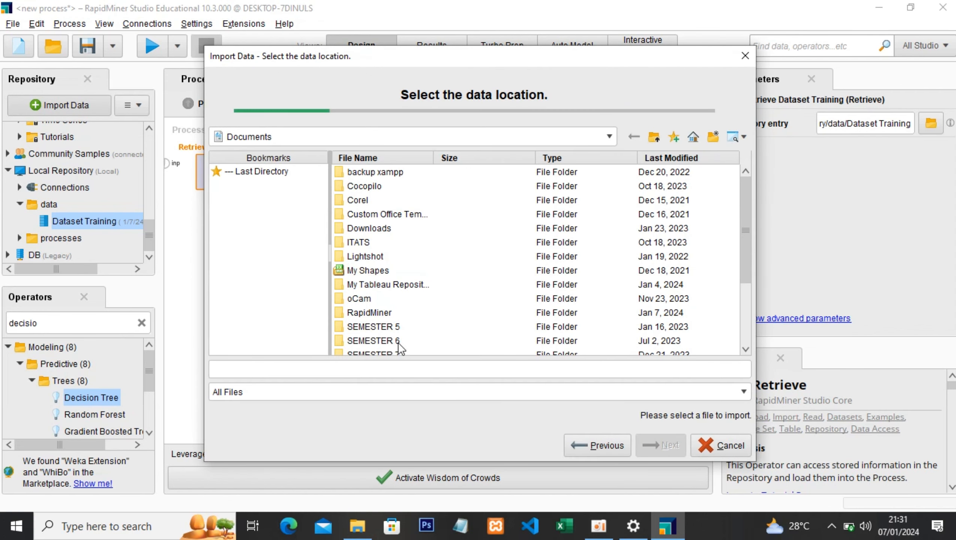
double_click(374, 312)
click(353, 199)
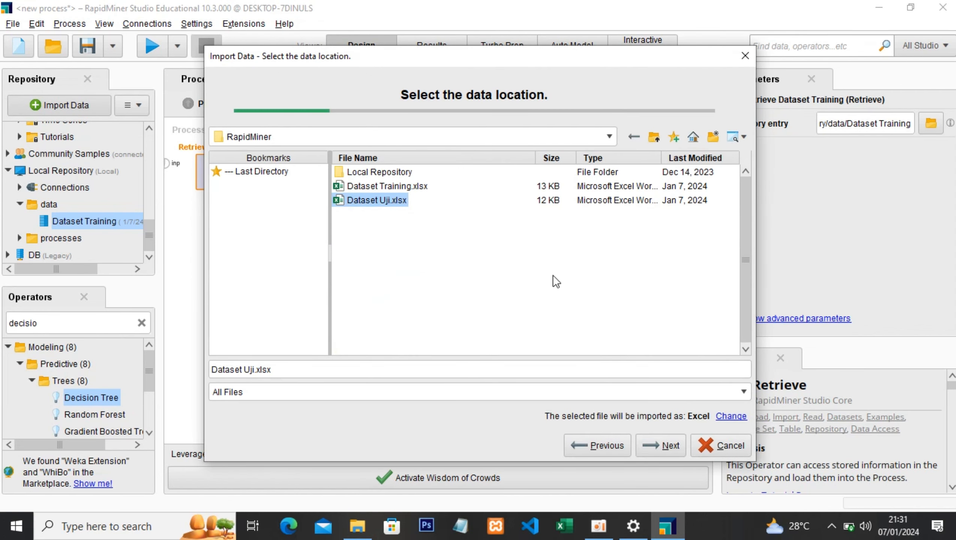
click(661, 441)
click(654, 446)
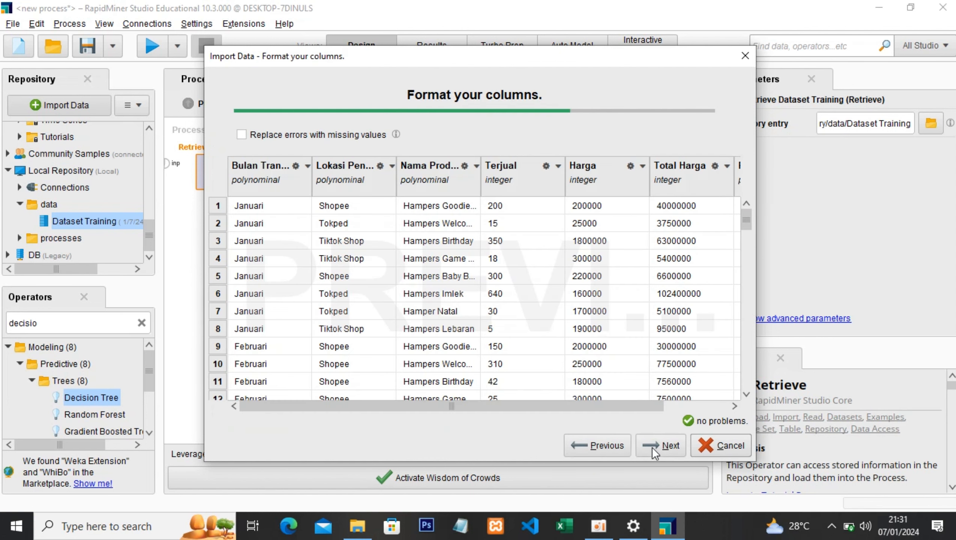
- Change the type of the test data's ReStock column to binominal
drag(602, 407, 719, 410)
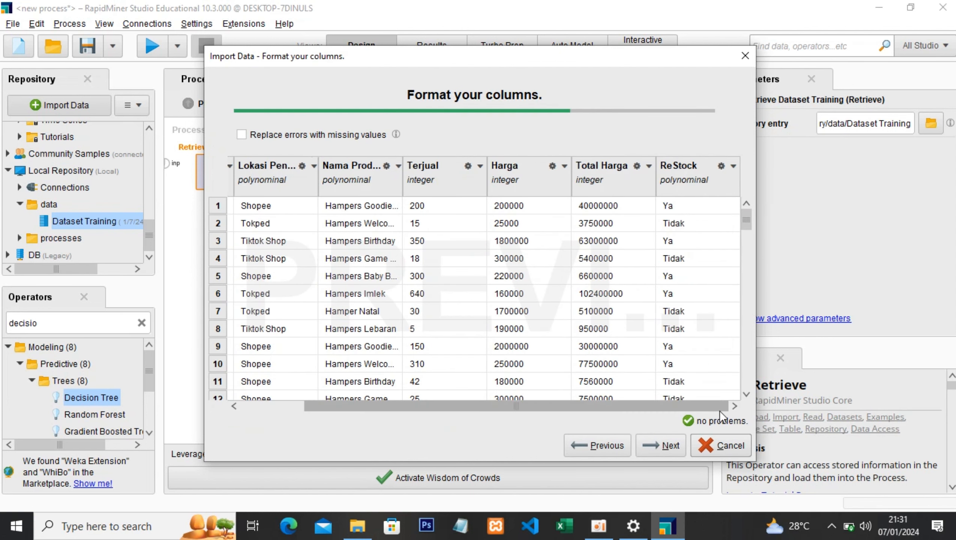
click(733, 166)
mouse_move(767, 186)
click(847, 204)
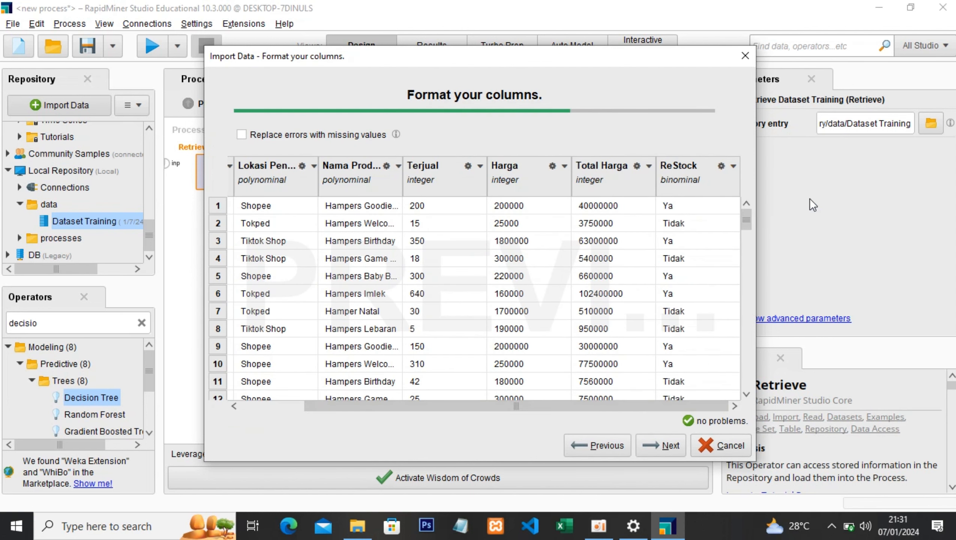
- Change the role of the test data's ReStock column to label
click(732, 166)
click(763, 202)
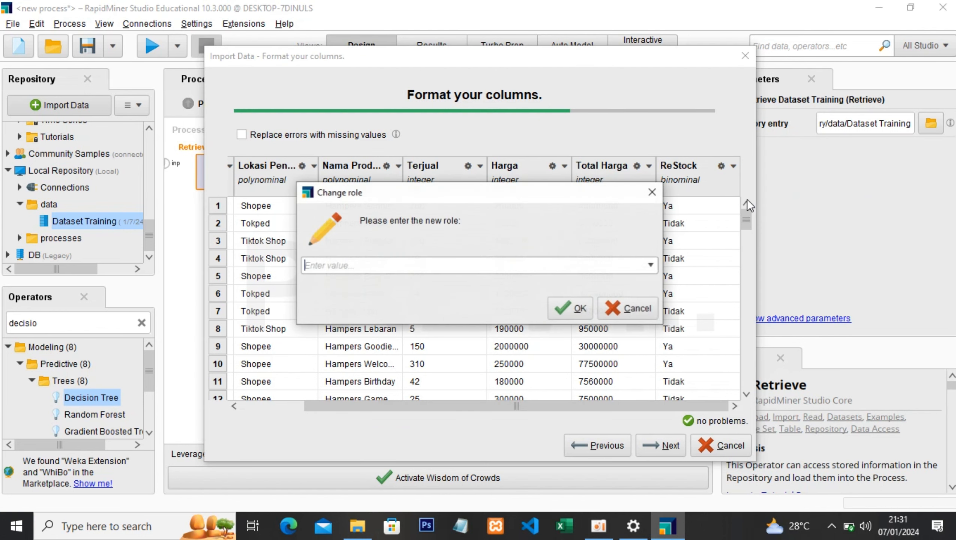
click(650, 266)
click(473, 280)
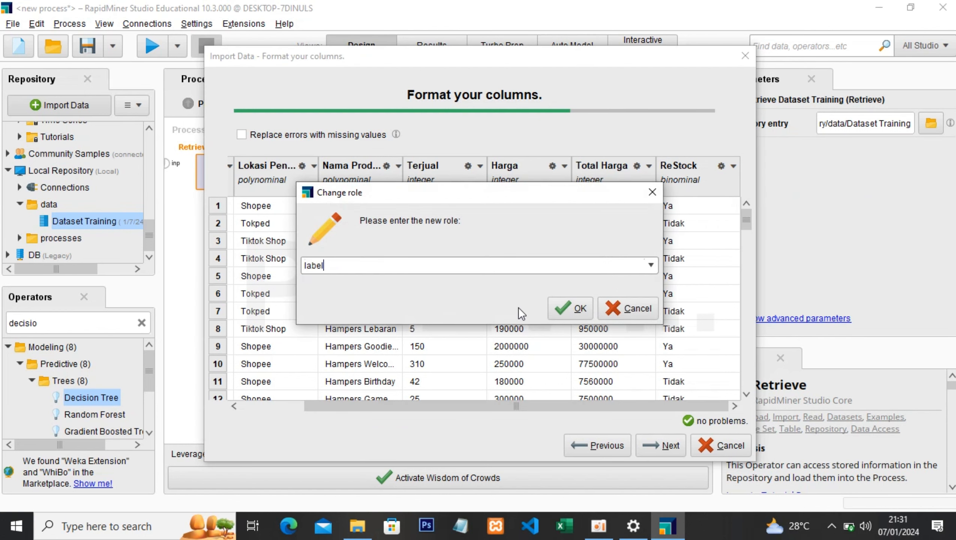
click(569, 307)
- Store the test data as Dataset Uji in the Local Repository's data folder and return to the process design
click(659, 448)
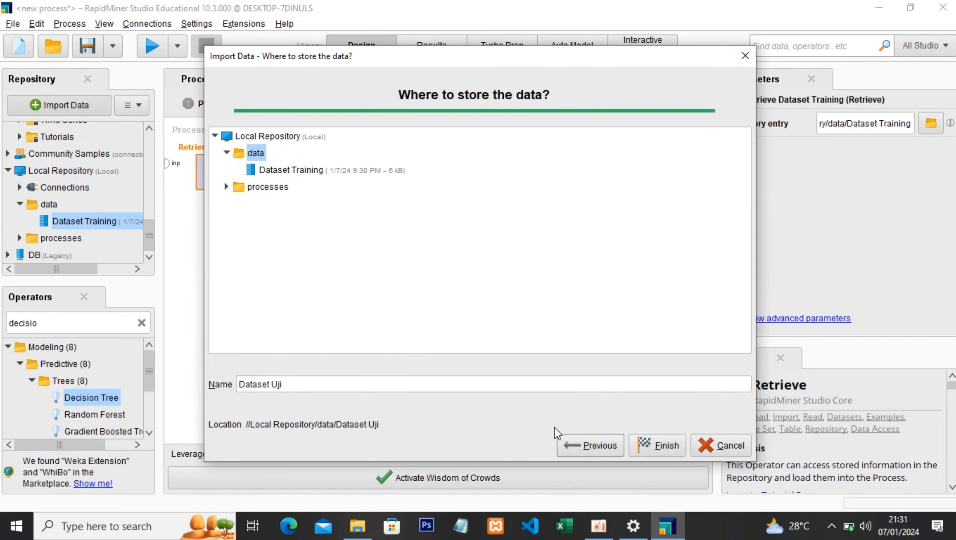
click(657, 444)
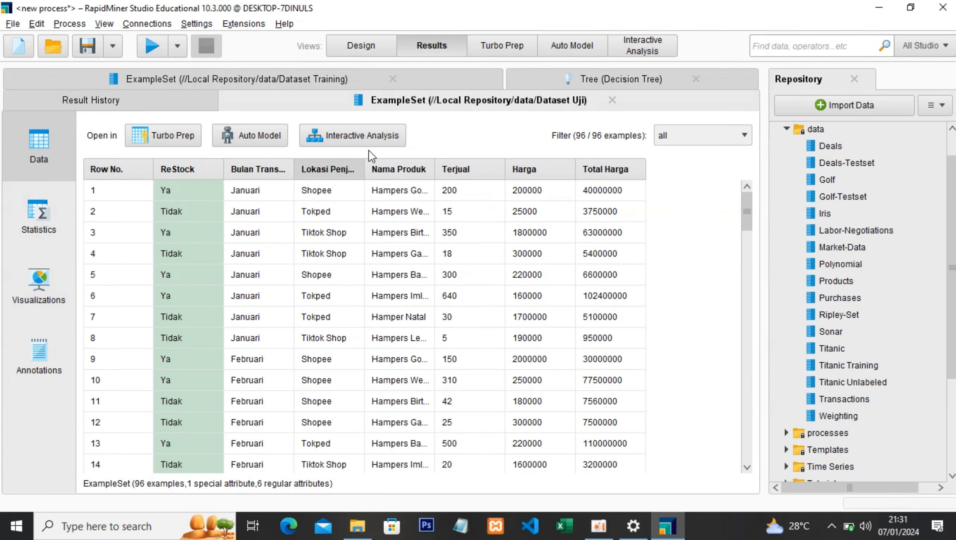
click(360, 46)
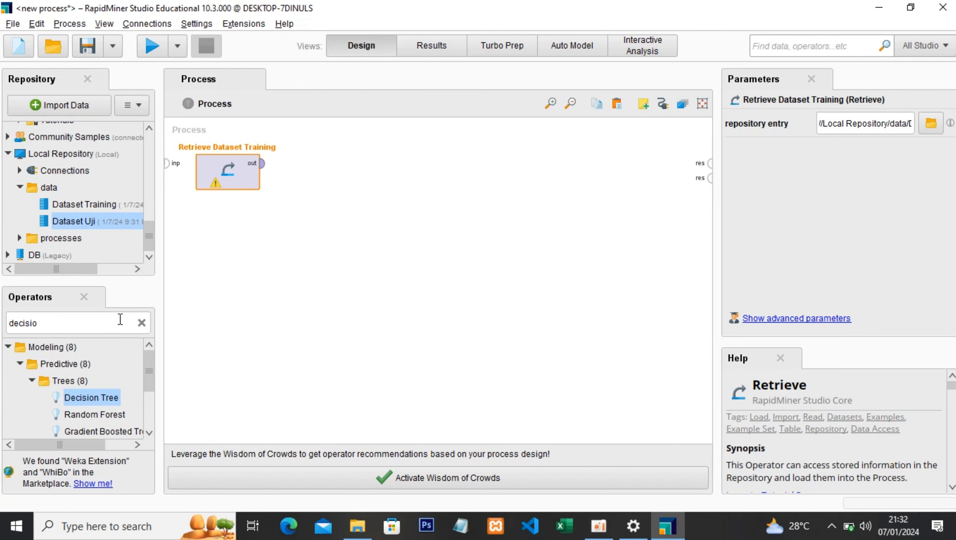
- Add a Naive Bayes operator after Retrieve Dataset Training and connect the retrieved data to its training input
click(99, 327)
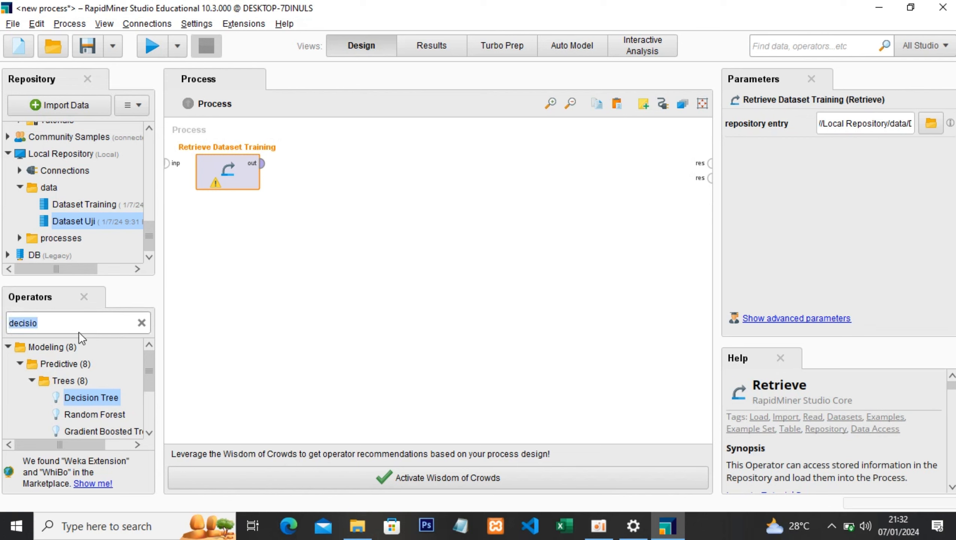
text(naive)
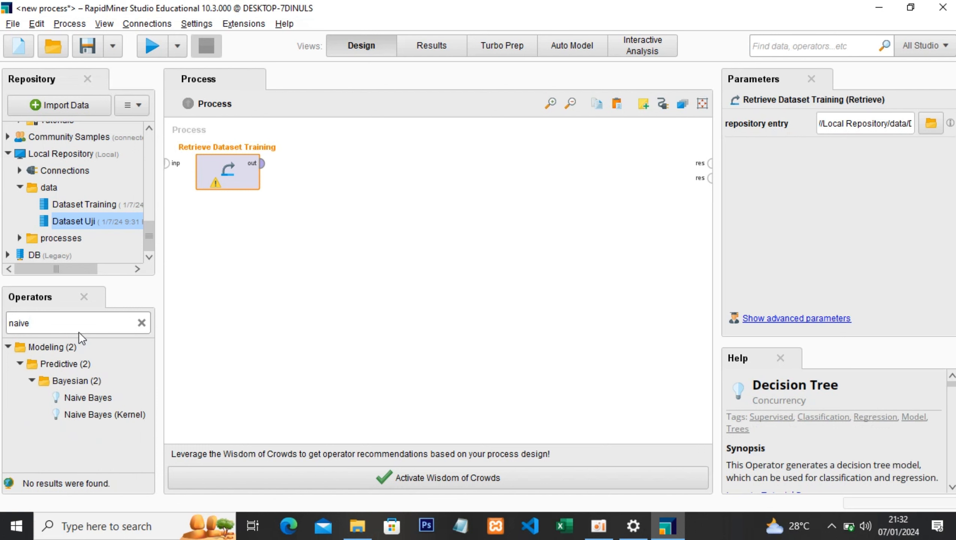
drag(89, 399, 321, 171)
click(261, 164)
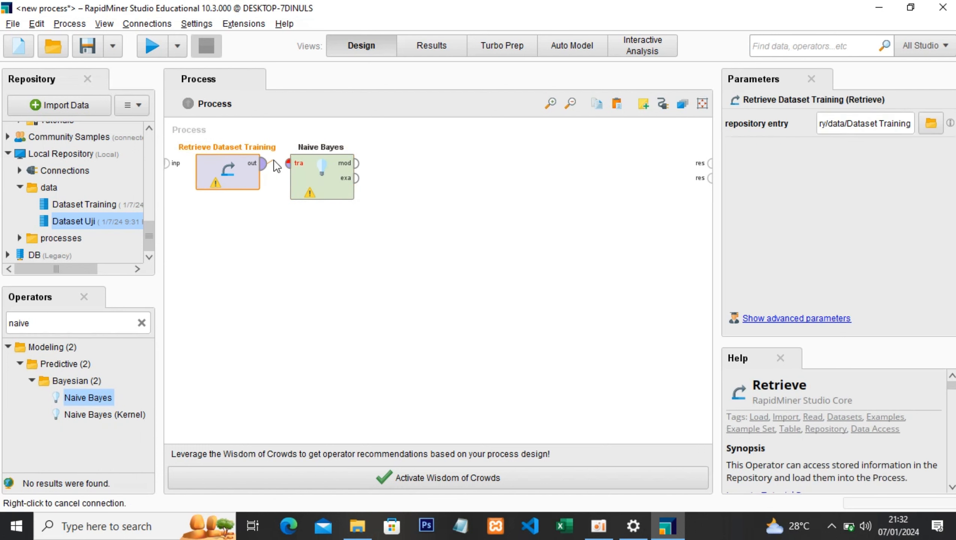
click(282, 170)
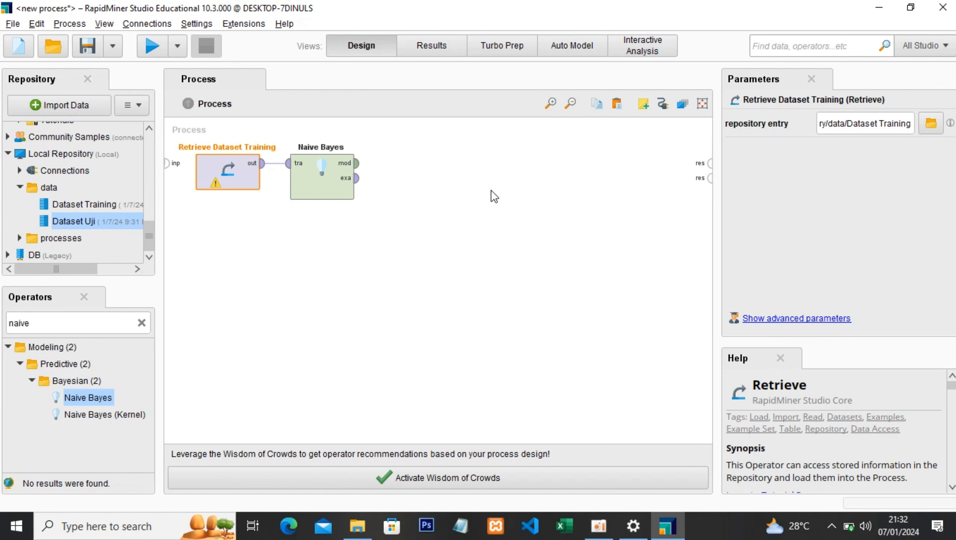
- Add an Apply Model operator after Naive Bayes and connect the Naive Bayes model output to its model input
click(39, 324)
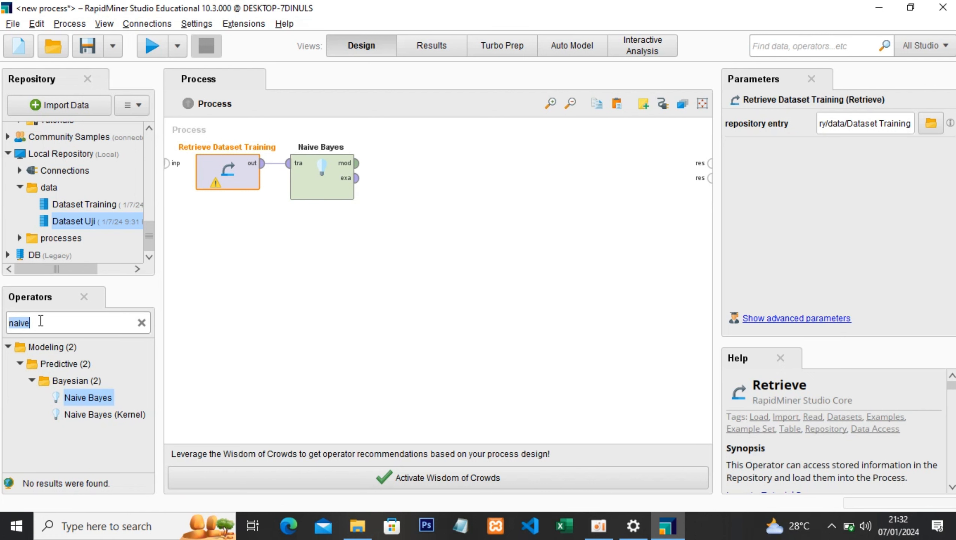
text(appl)
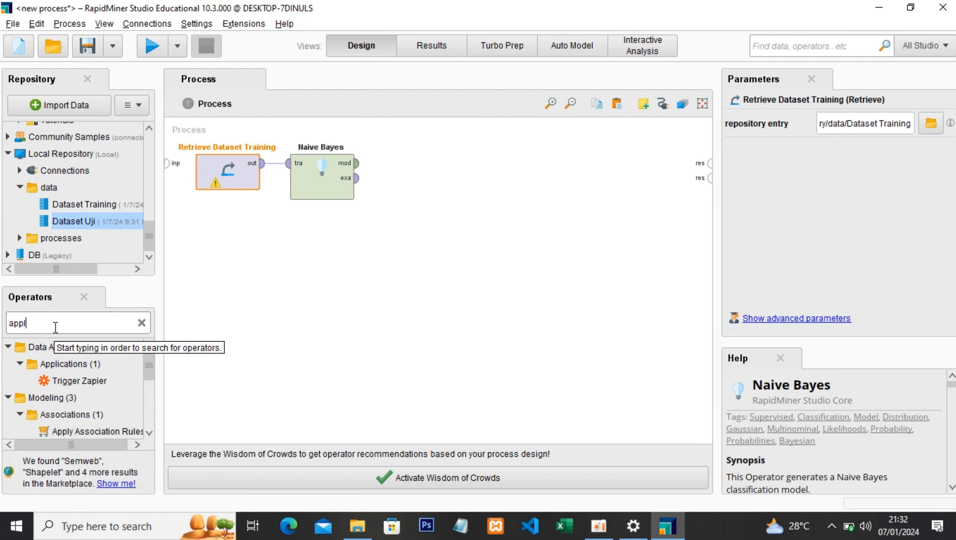
text(y model)
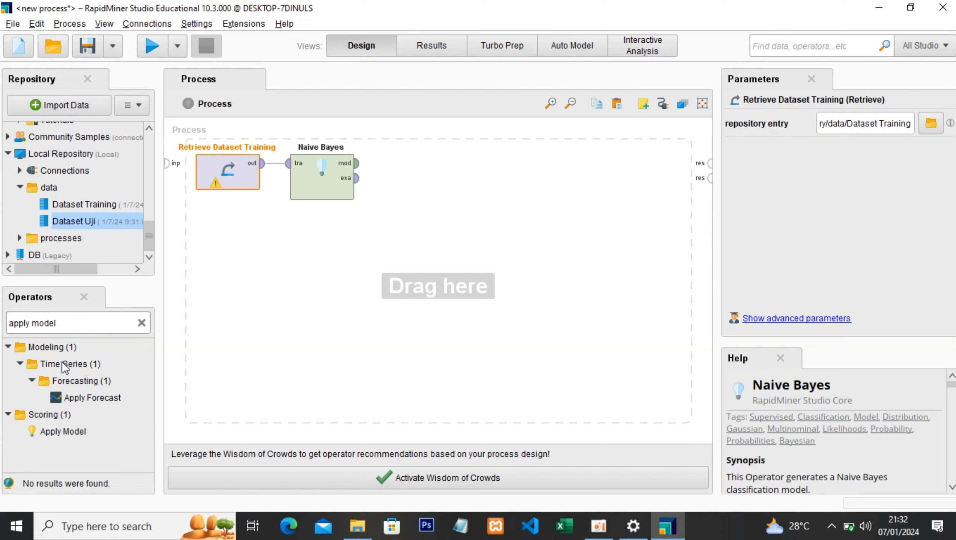
key(BackSpace)
key(BackSpace)
key(BackSpace)
key(BackSpace)
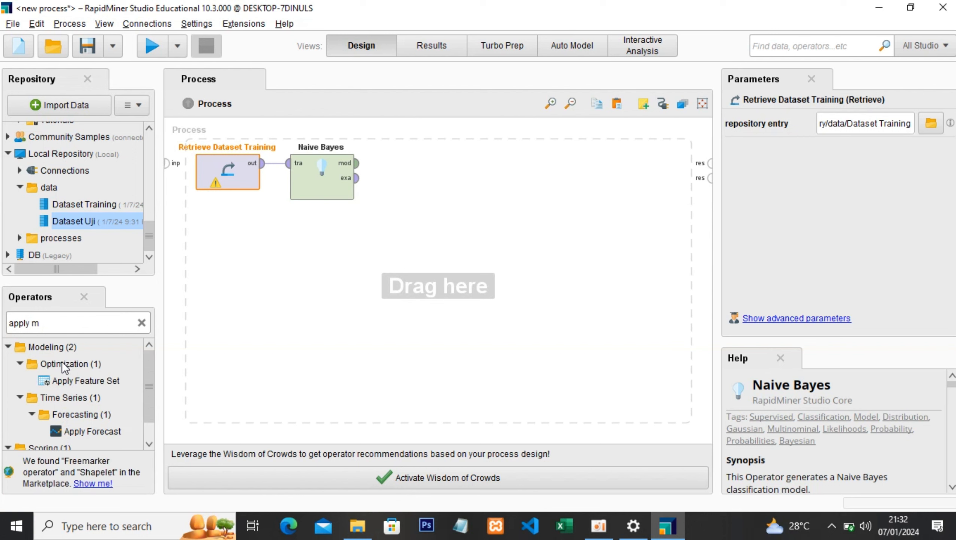
key(BackSpace)
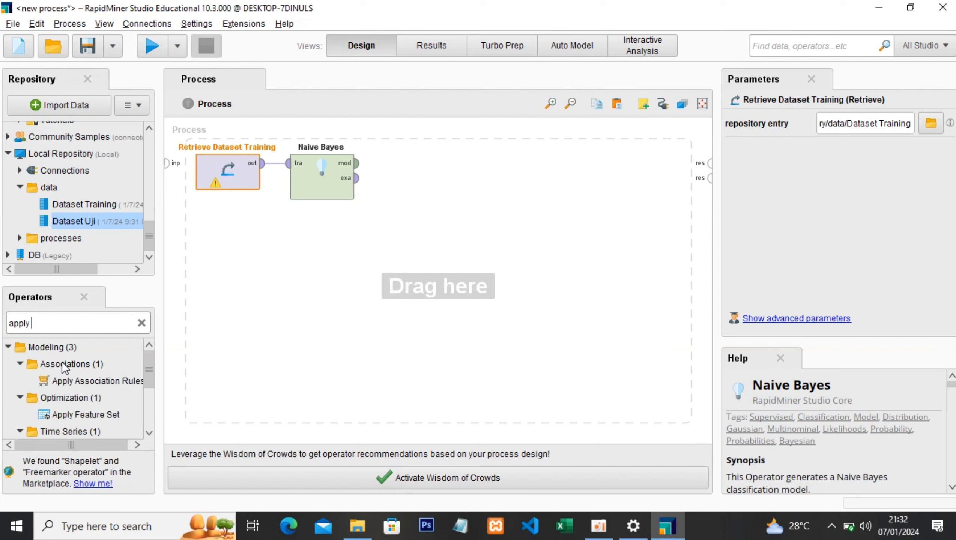
text(mode)
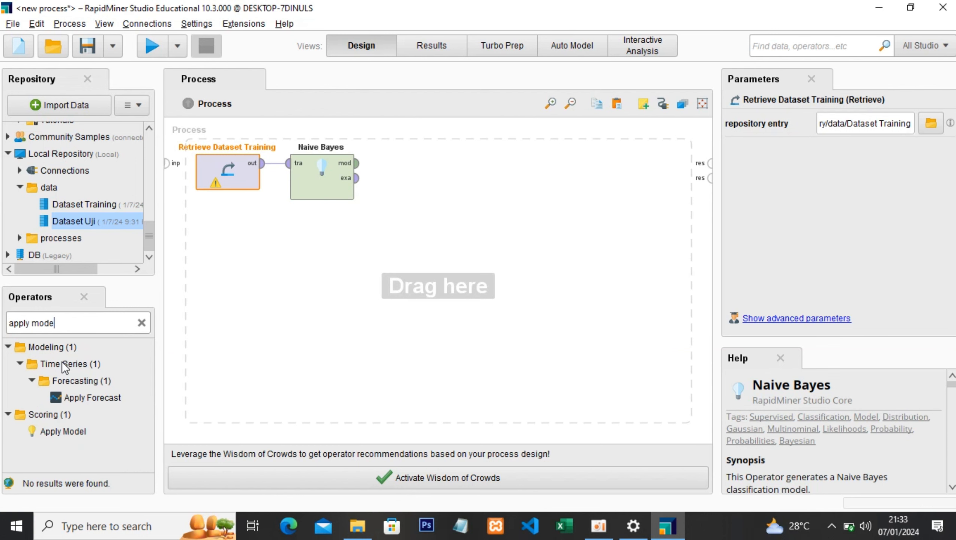
drag(63, 432, 470, 171)
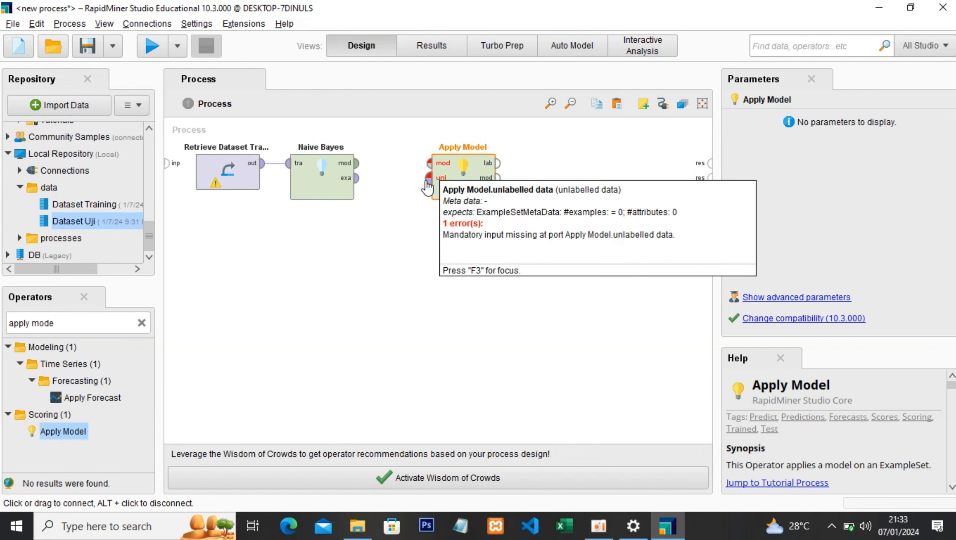
drag(471, 171, 460, 189)
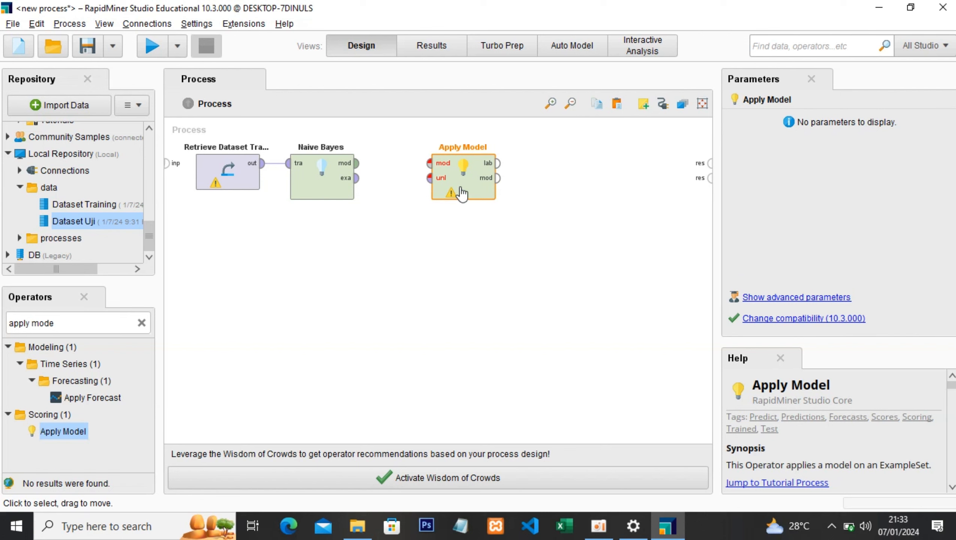
click(356, 164)
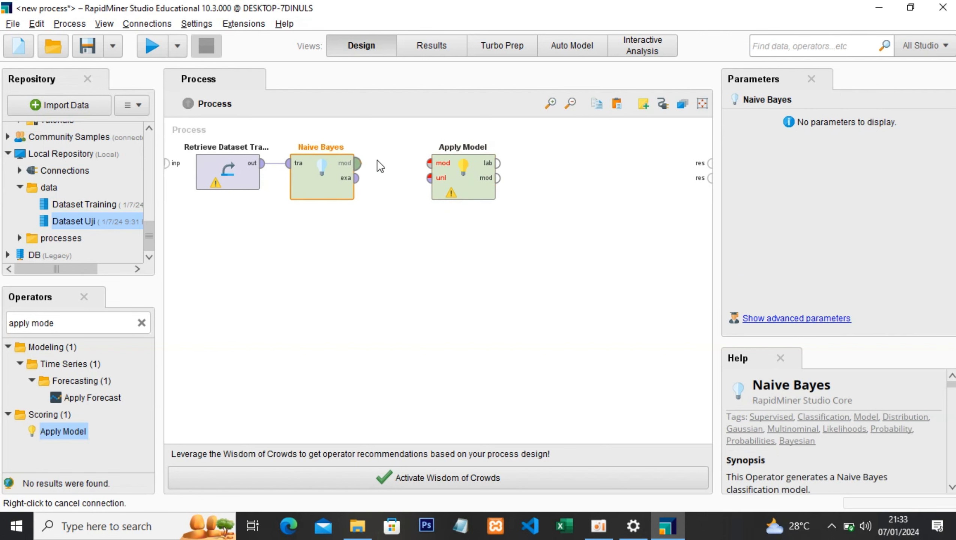
click(430, 164)
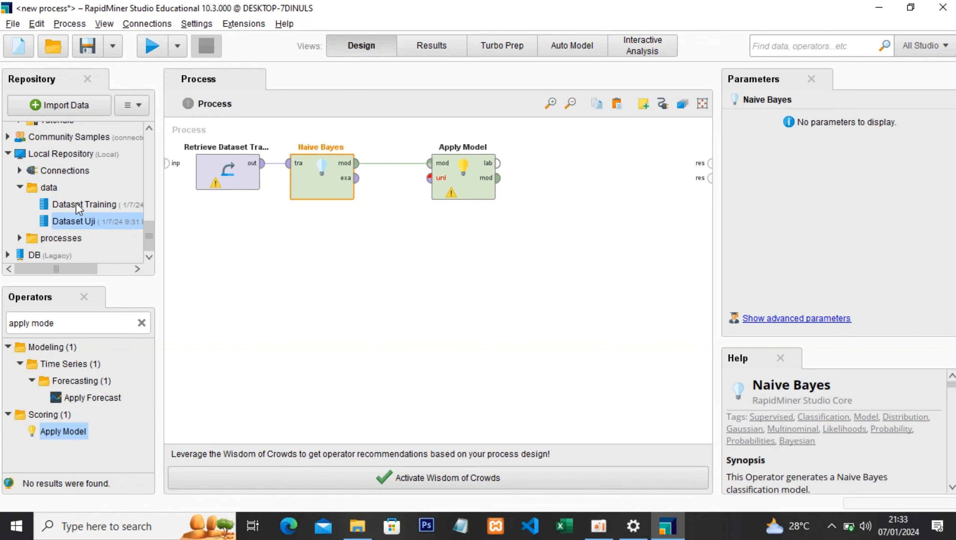
- Add Dataset Uji below the training data as a Retrieve operator and connect it to Apply Model's unlabelled data input, moving Apply Model farther from Naive Bayes
drag(75, 204, 231, 288)
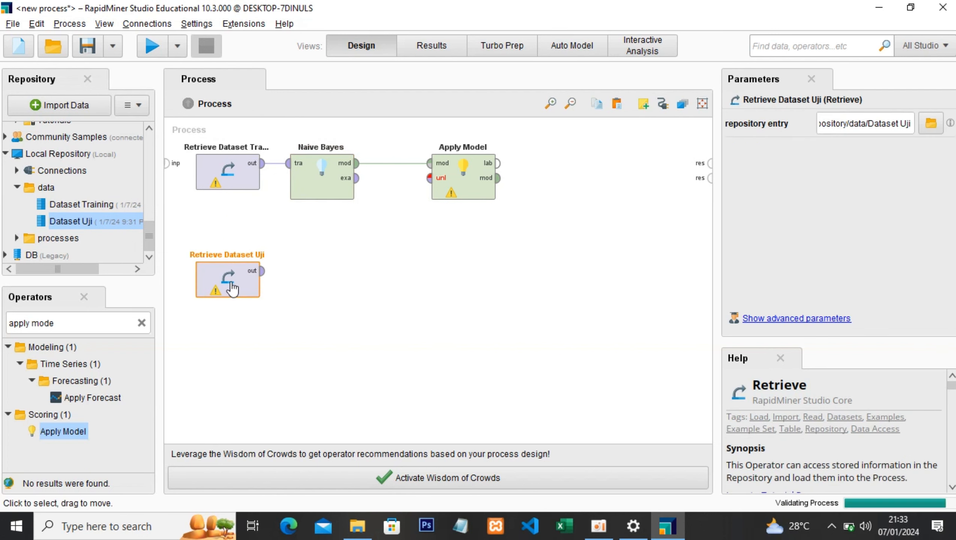
click(261, 270)
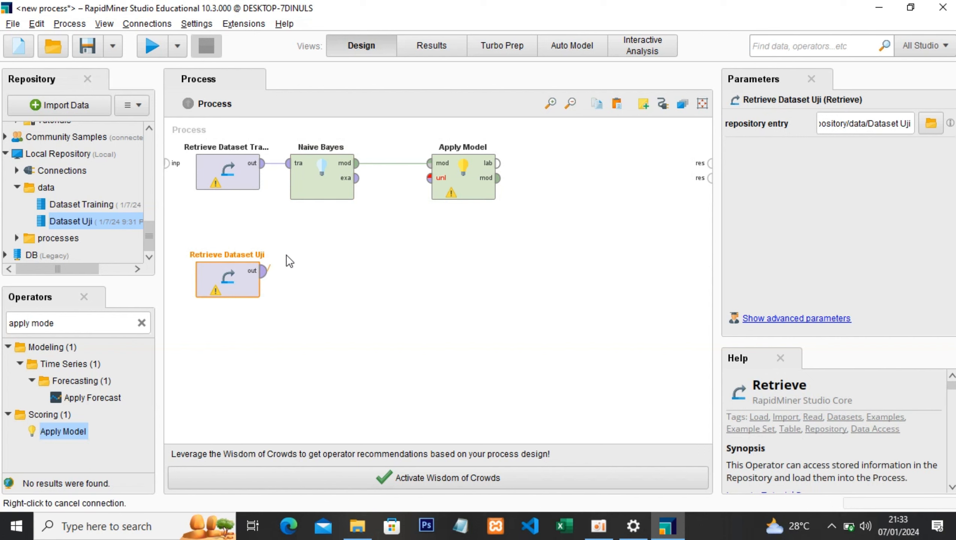
click(432, 186)
drag(435, 191, 482, 190)
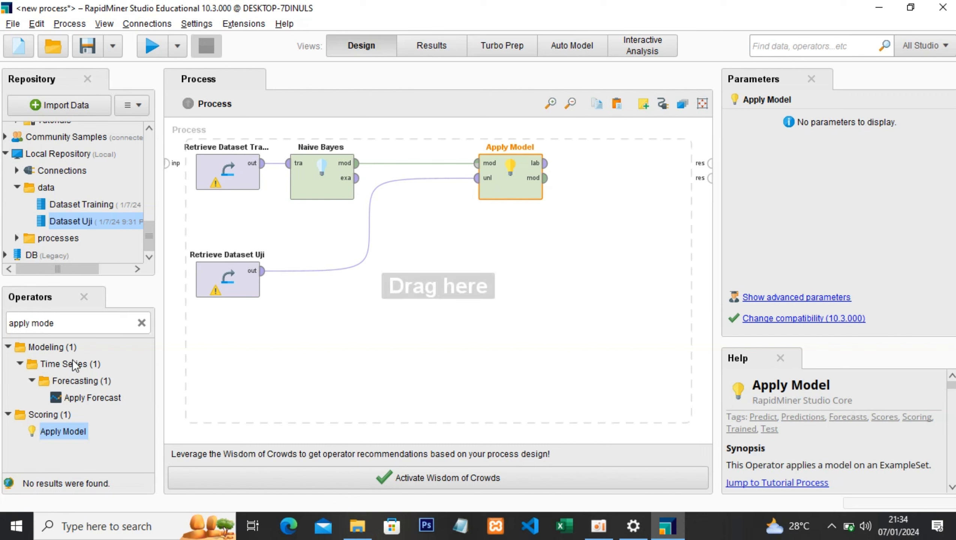
- Find the general Performance operator and add it to the process after Apply Model
triple_click(78, 325)
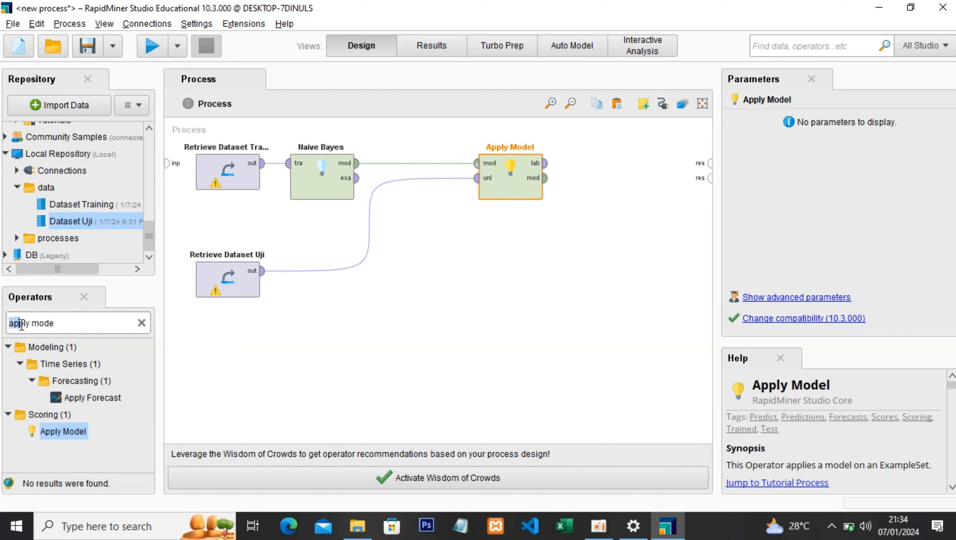
text(per)
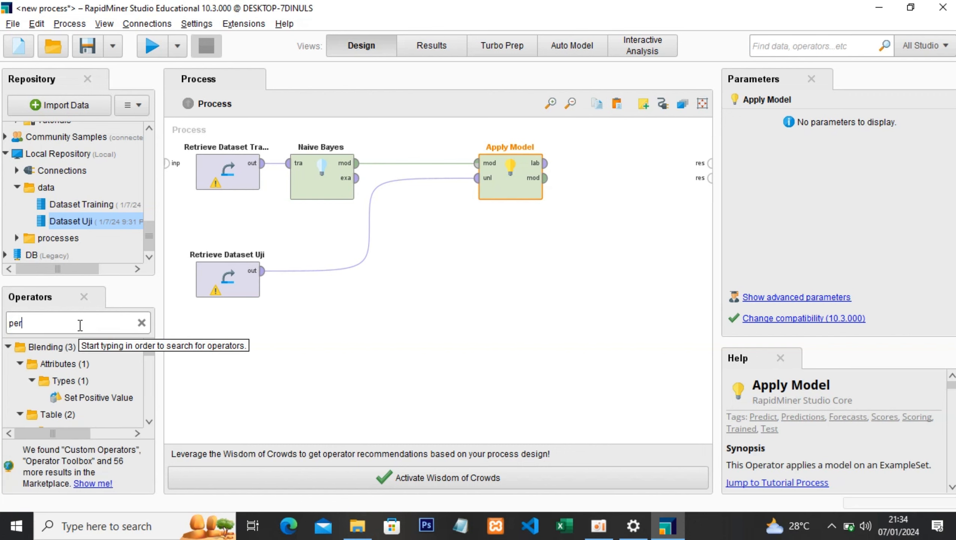
text(formance)
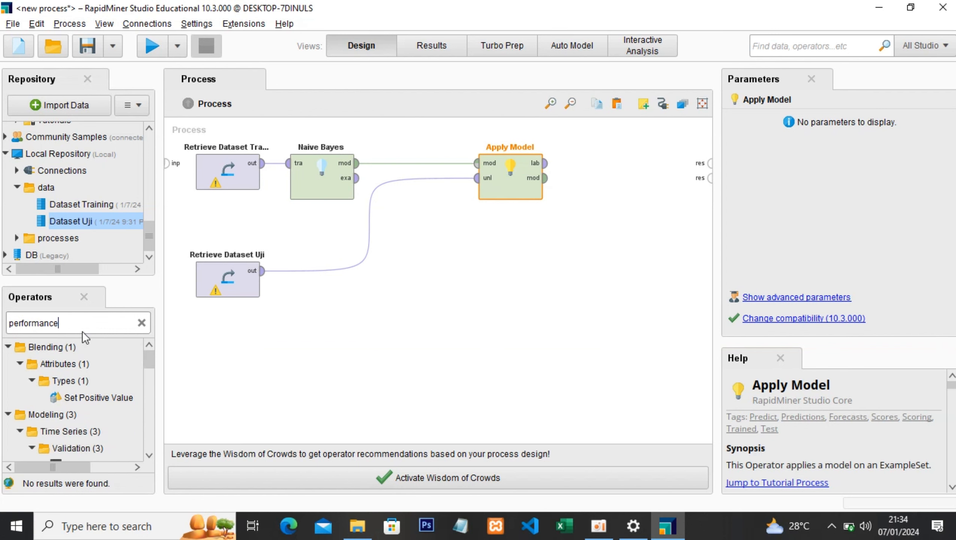
scroll(89, 394, down, 1)
scroll(90, 391, down, 4)
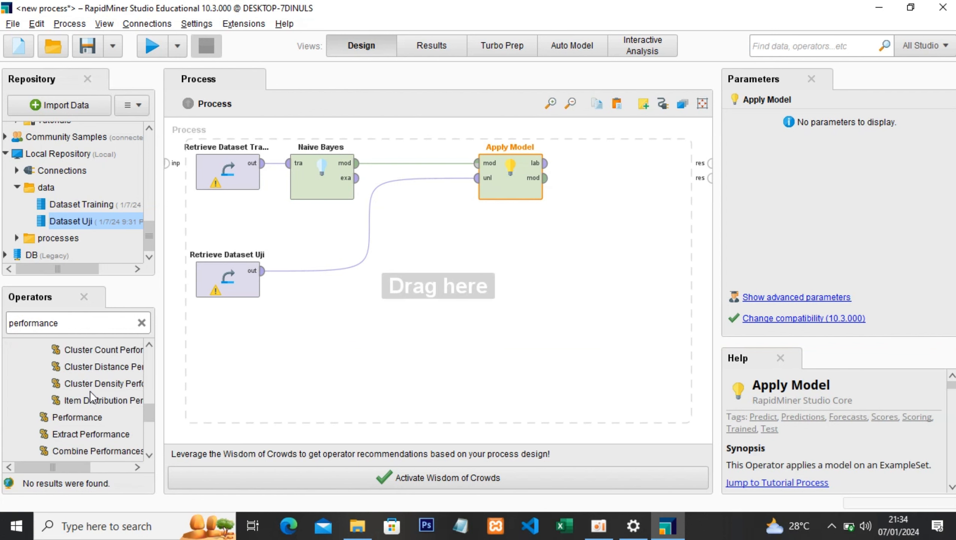
drag(76, 382, 610, 188)
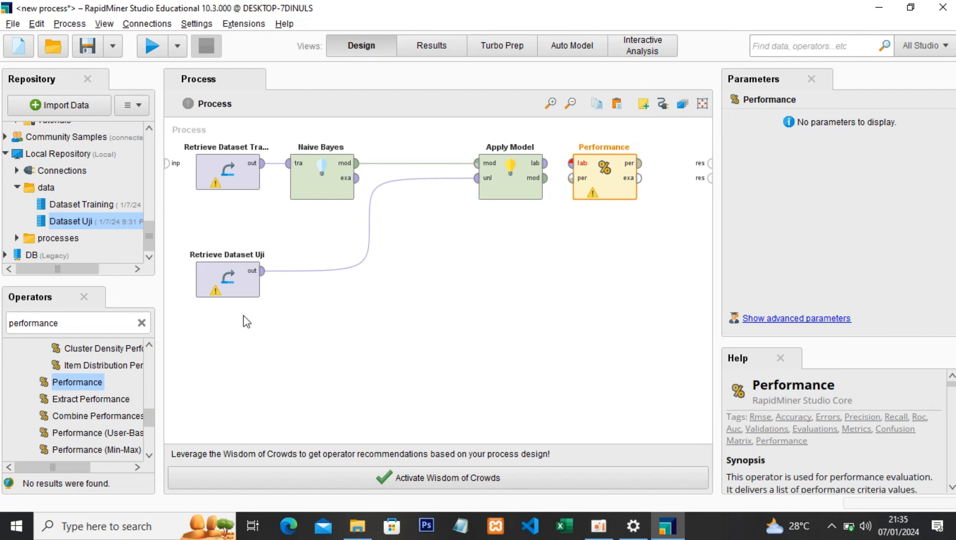
- Connect Apply Model's labelled data output to Performance, and Performance's performance output to the first process result port
click(229, 176)
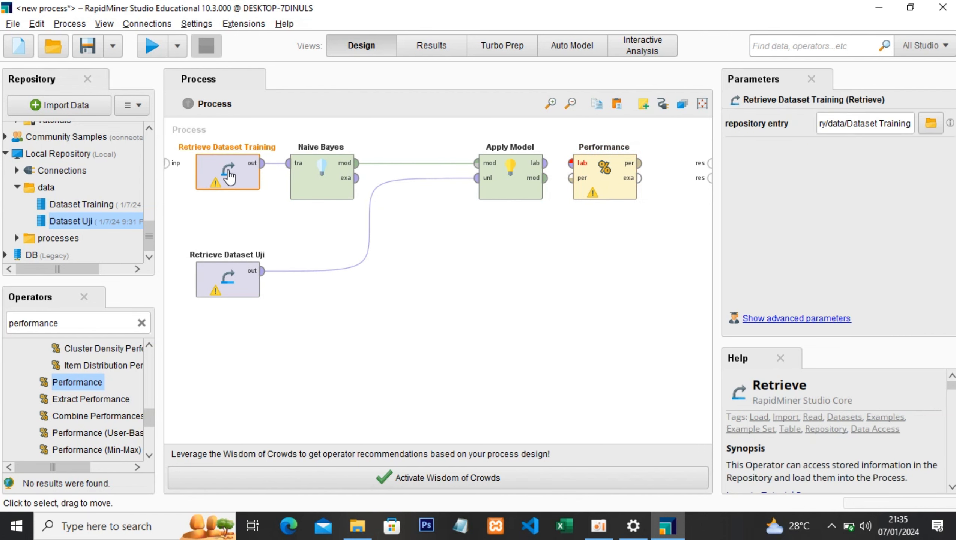
click(235, 282)
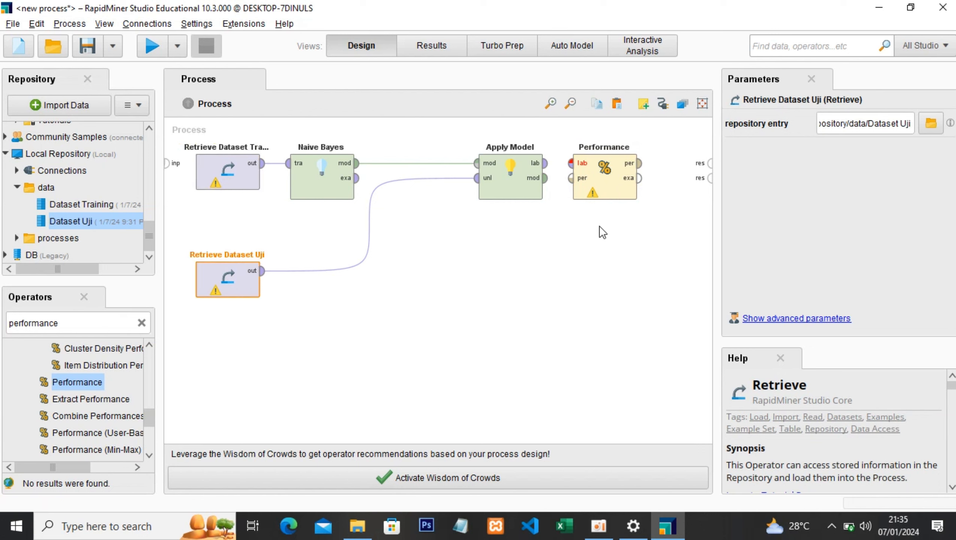
click(547, 166)
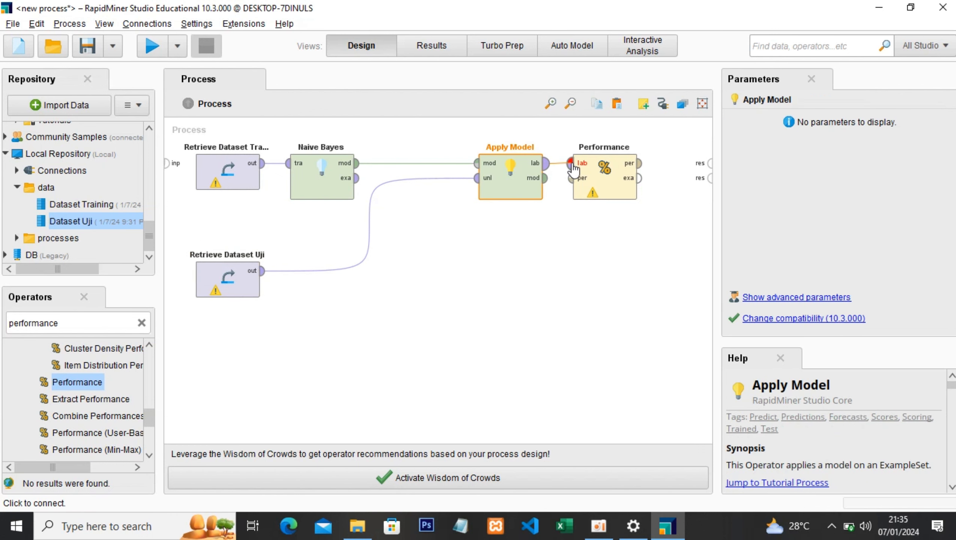
click(571, 164)
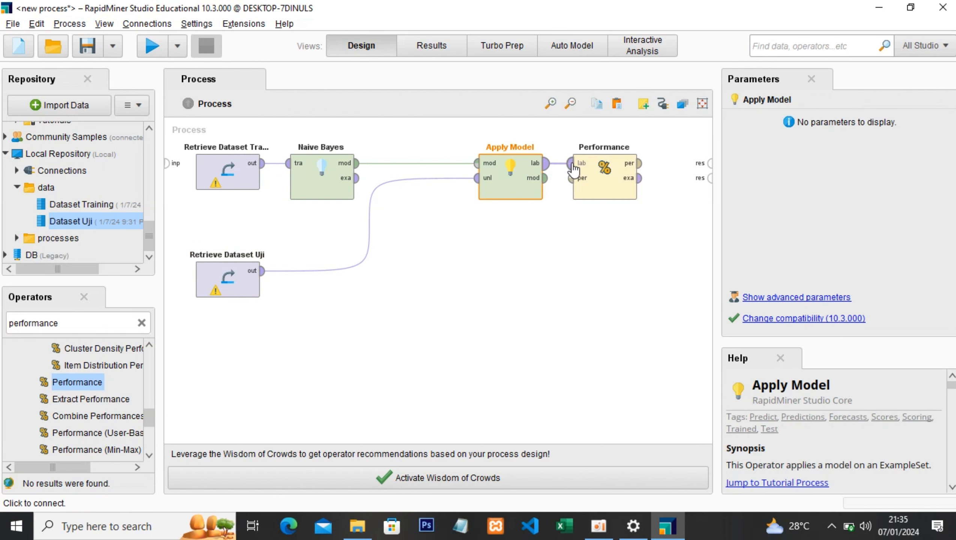
click(639, 169)
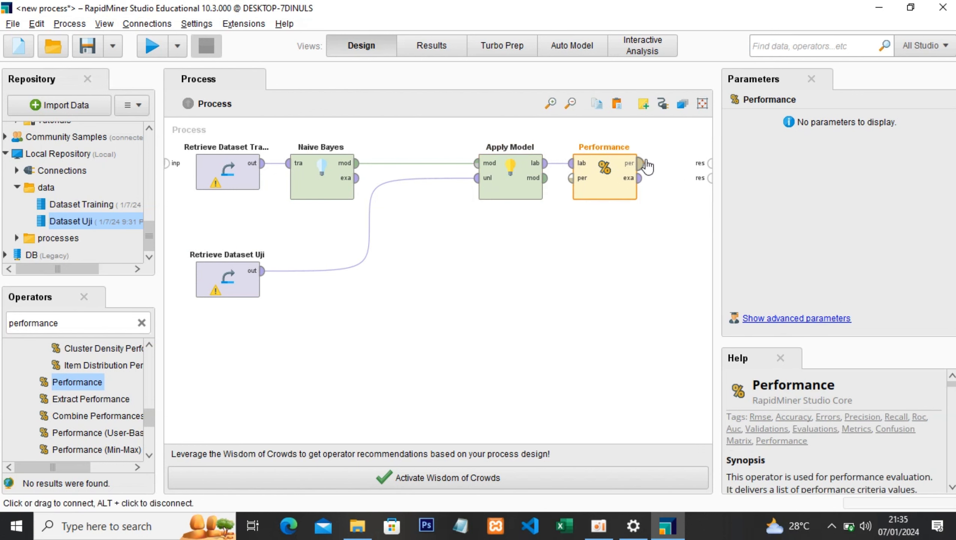
click(711, 164)
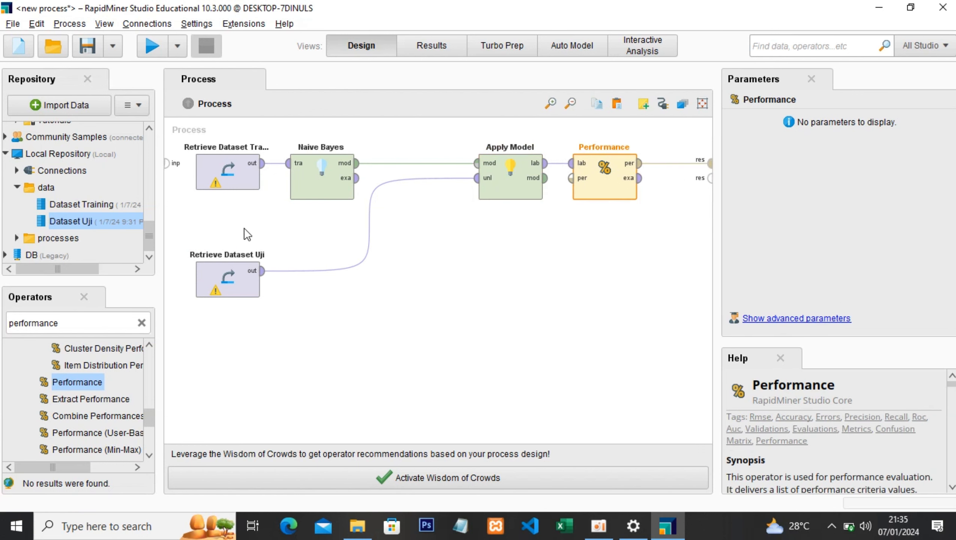
- Run the process, view the precision criterion of the performance results, and return to the Naive Bayes operator in the process design
click(153, 51)
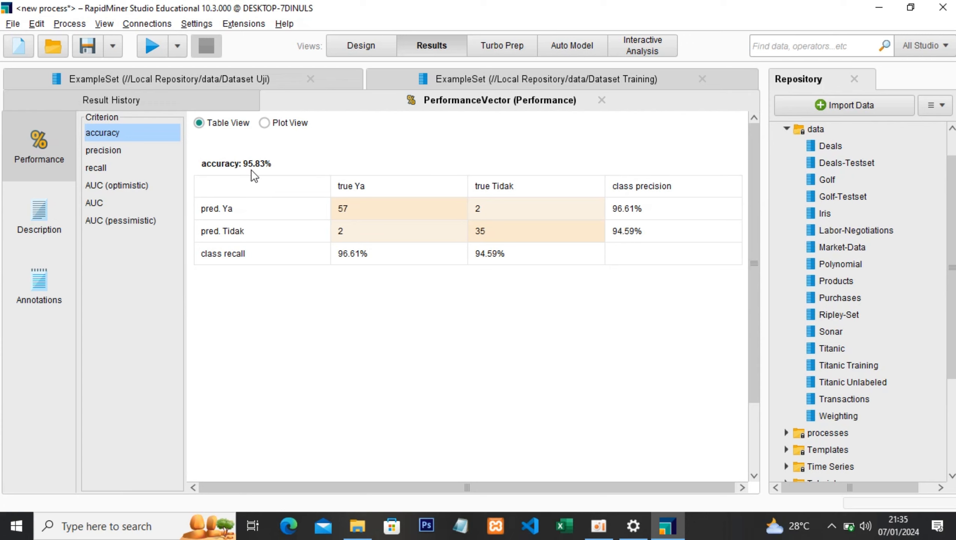
click(112, 150)
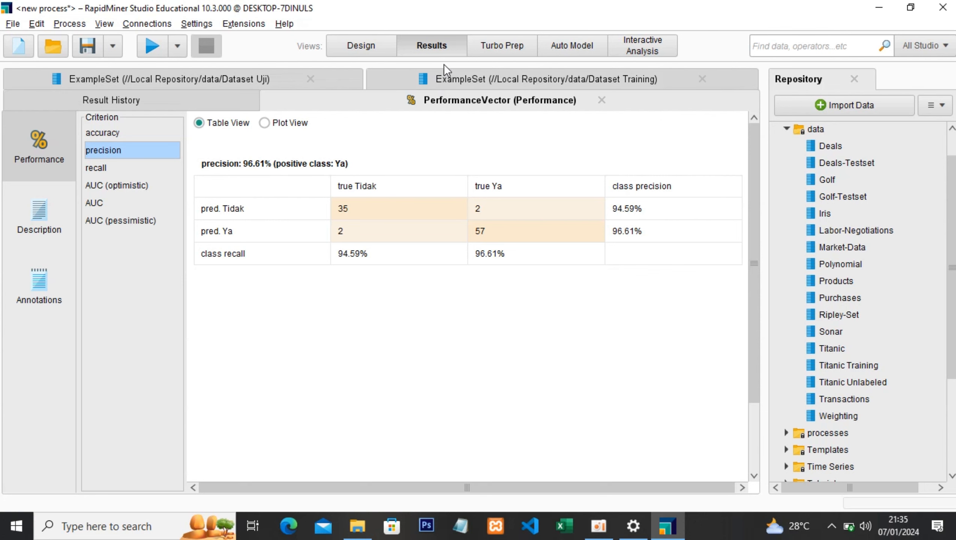
click(356, 47)
click(316, 195)
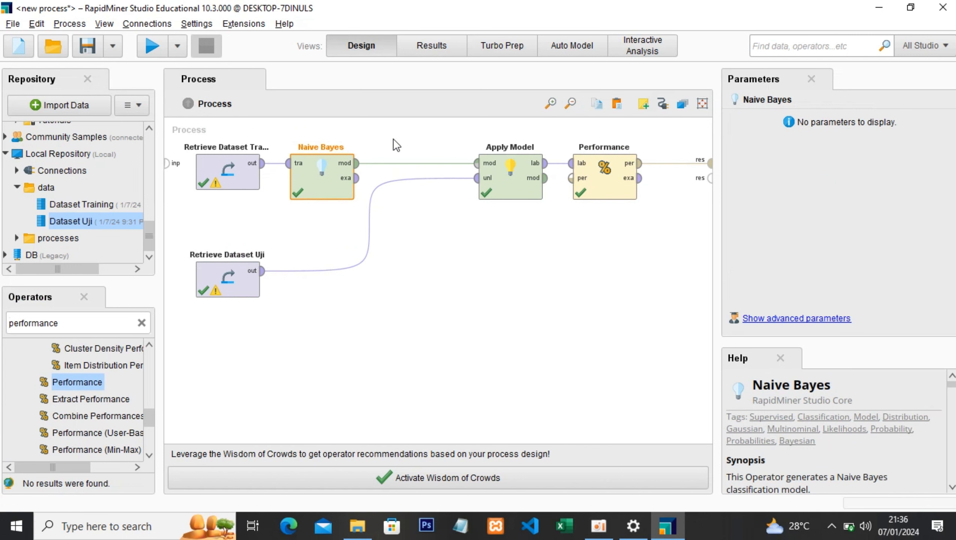
- Review the AUC, precision and accuracy criteria of the performance results, and return to the process design
click(426, 53)
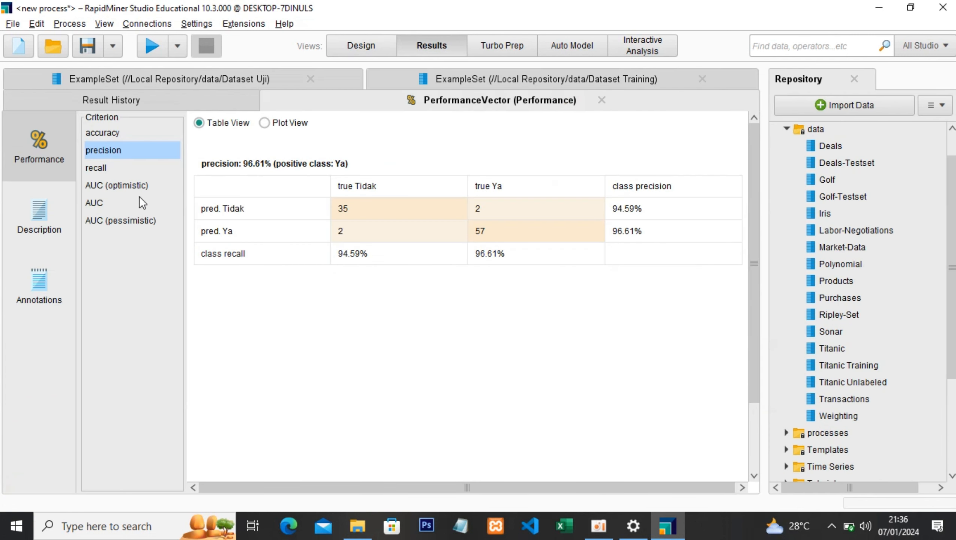
click(96, 204)
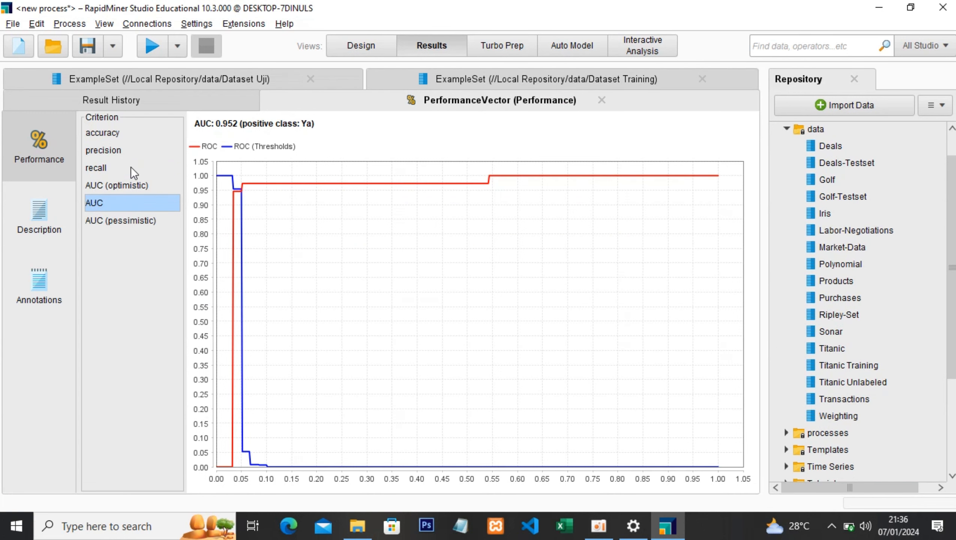
click(92, 151)
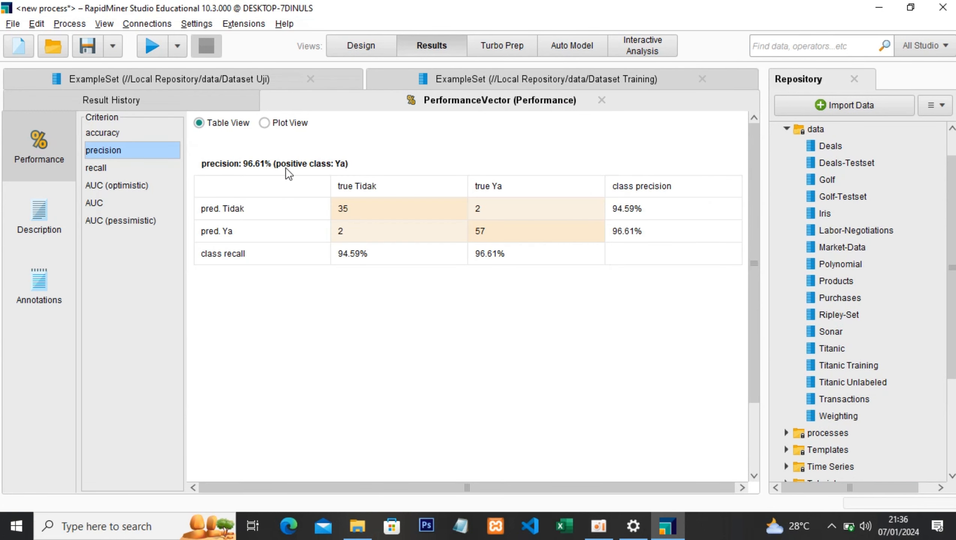
click(107, 134)
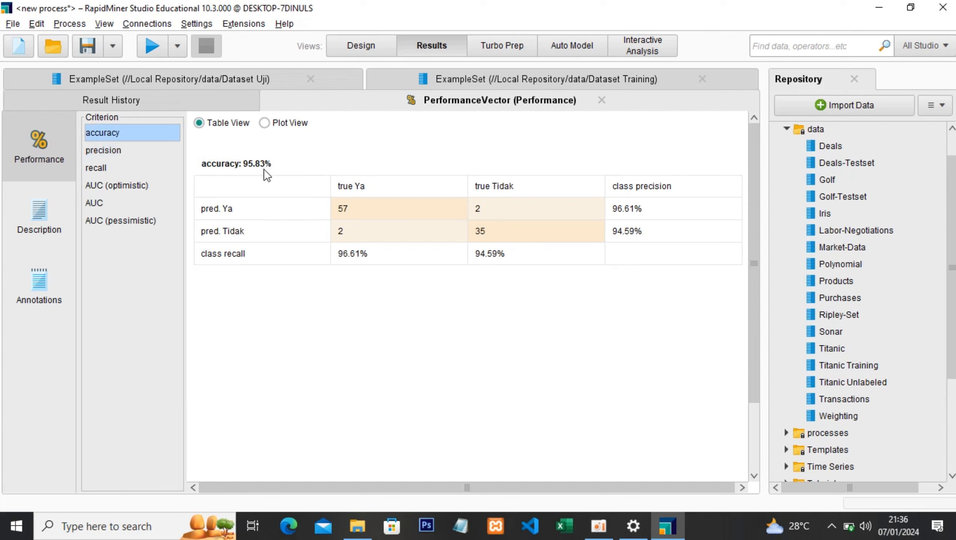
click(375, 48)
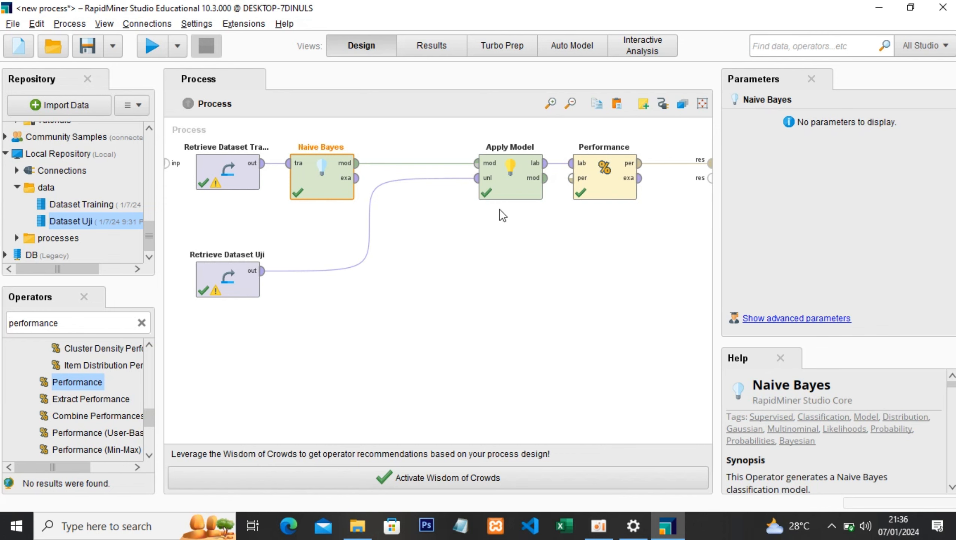
- Disconnect Retrieve Dataset Uji from Apply Model and delete that Retrieve operator from the process
mouse_move(369, 225)
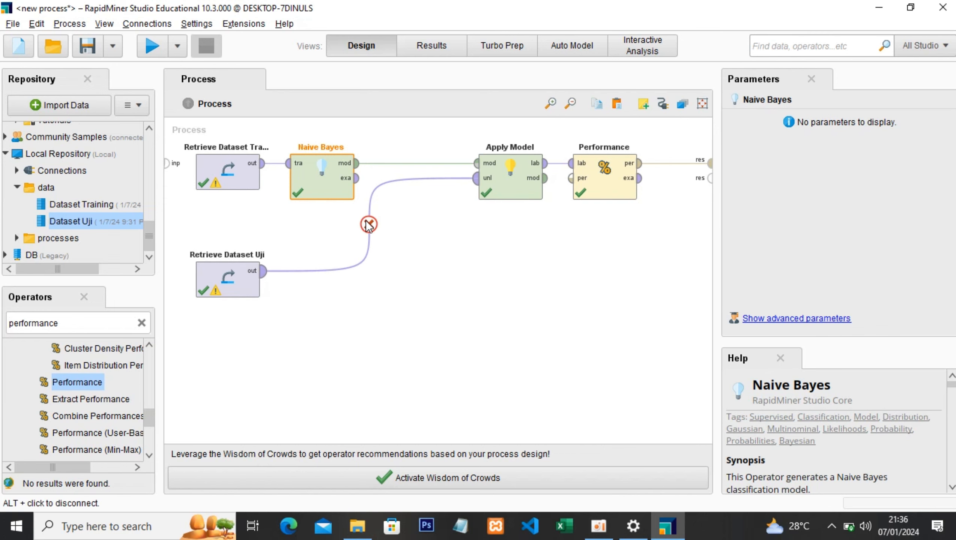
click(368, 224)
click(251, 282)
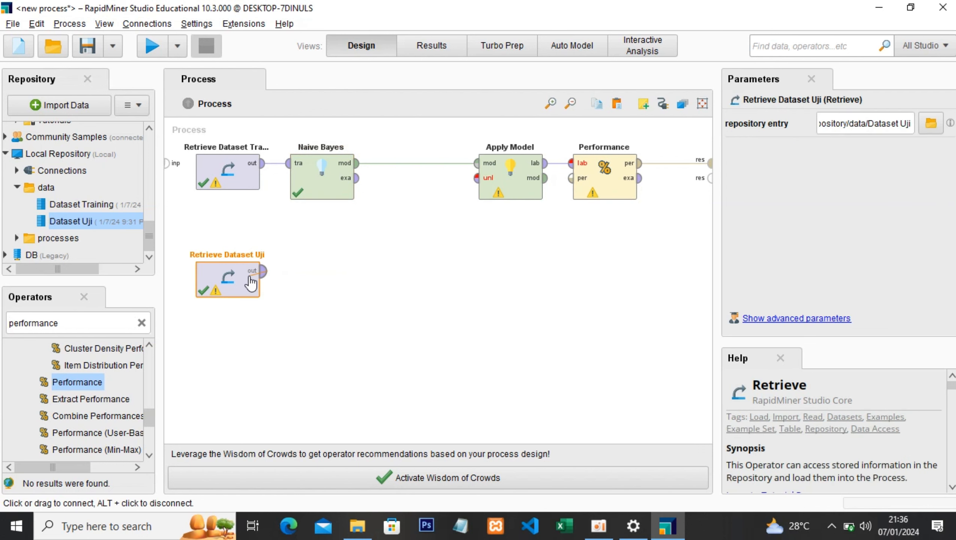
right_click(243, 299)
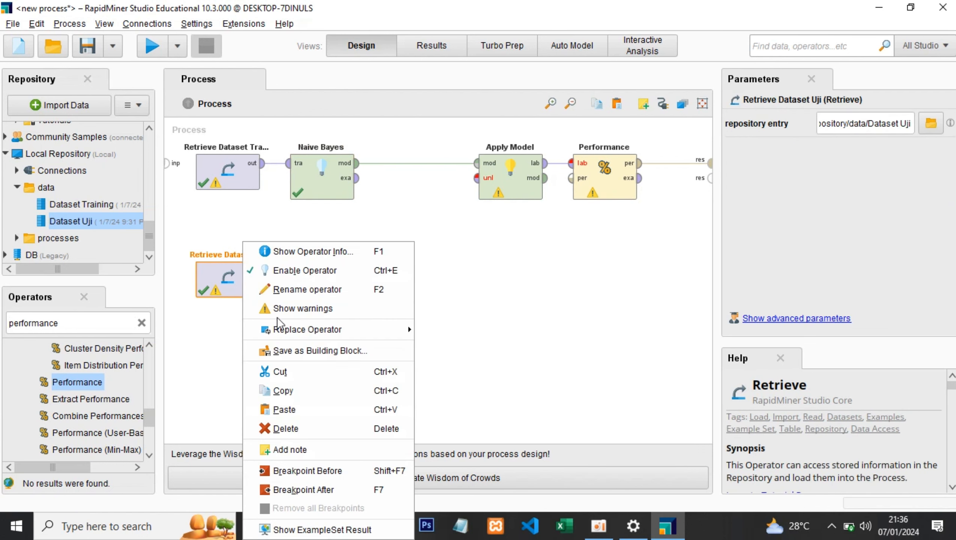
click(312, 424)
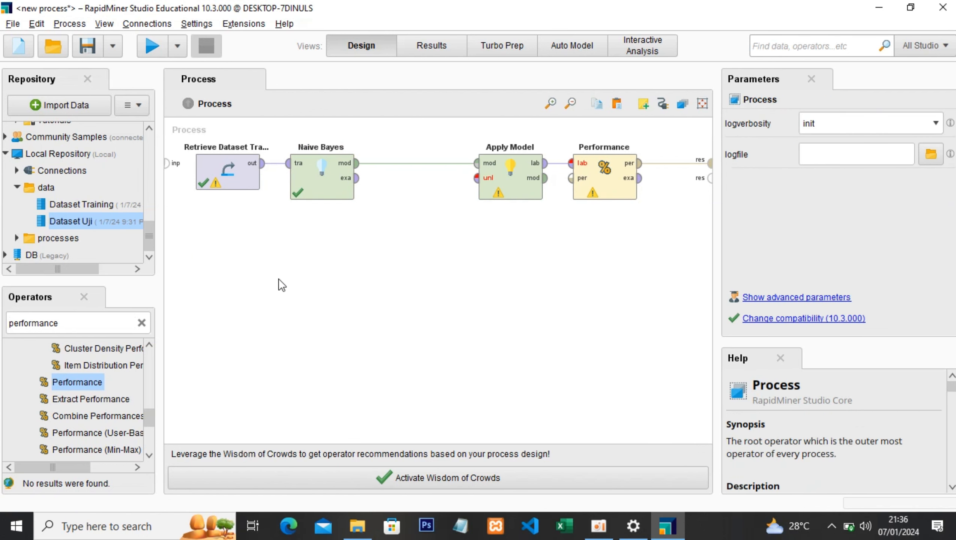
- Disconnect Retrieve Dataset Training from Naive Bayes and move Naive Bayes farther from it to make room
click(276, 163)
click(348, 184)
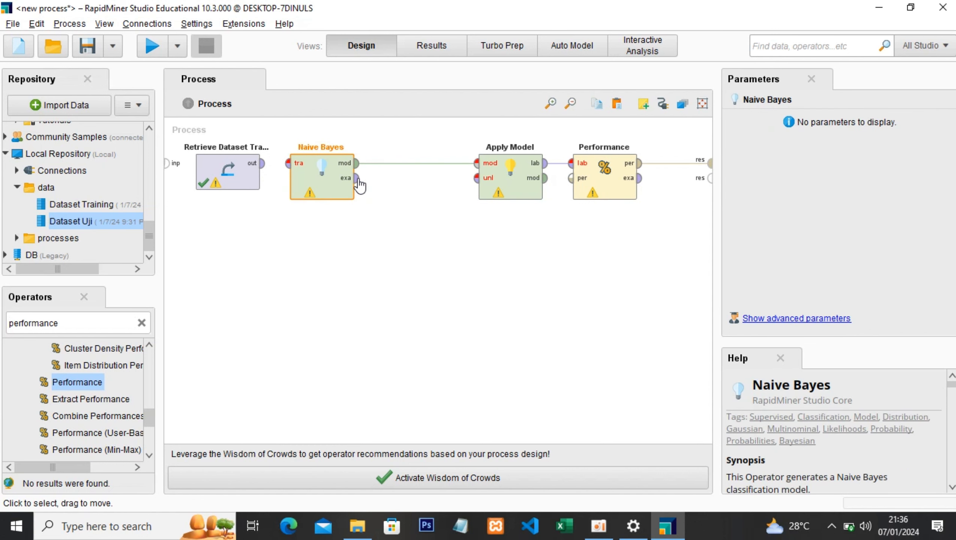
drag(317, 191, 364, 191)
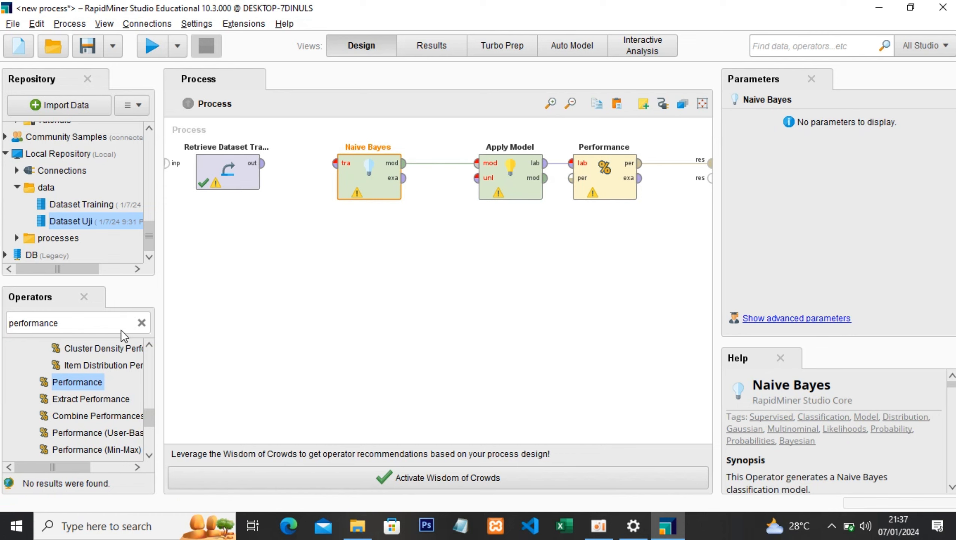
- Find the Split Data operator and add it to the process below the training data and Naive Bayes
click(92, 323)
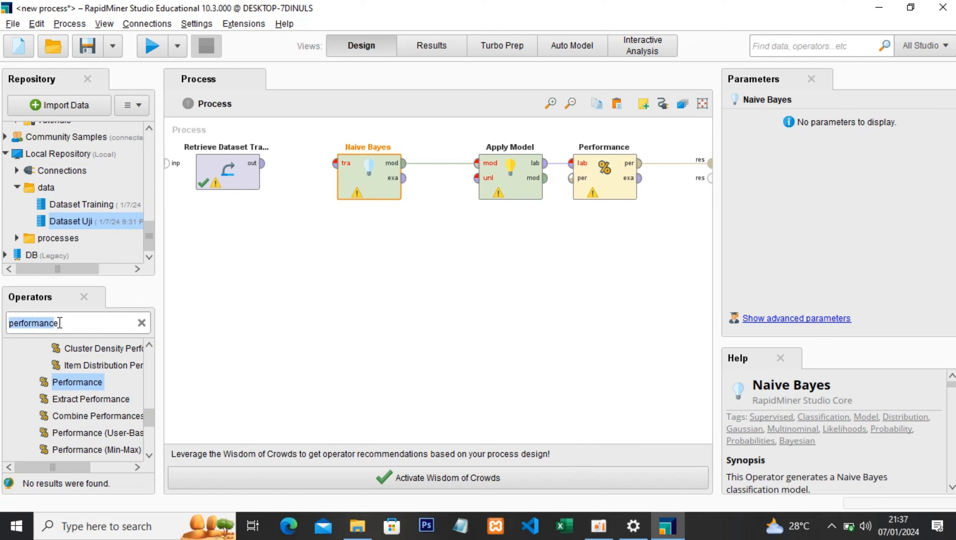
text(split e)
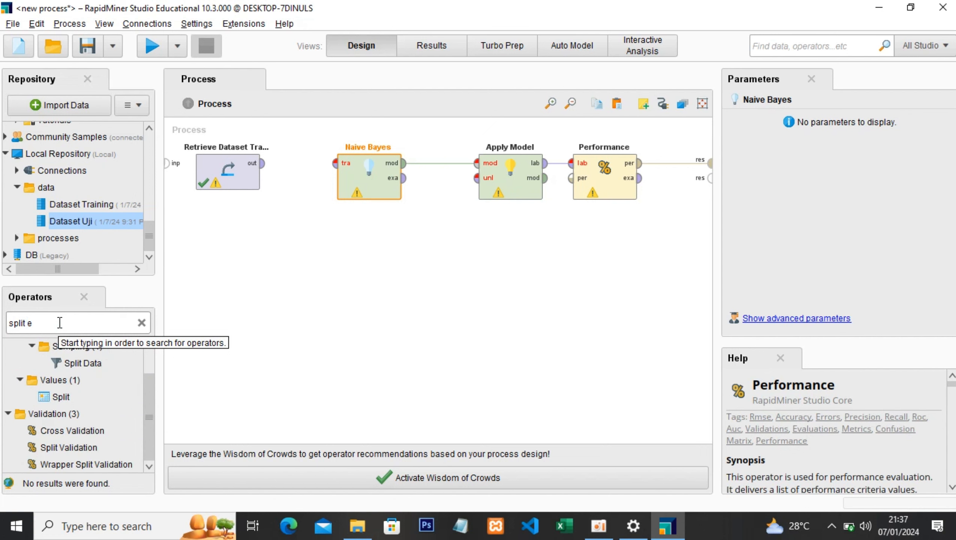
key(BackSpace)
text(data)
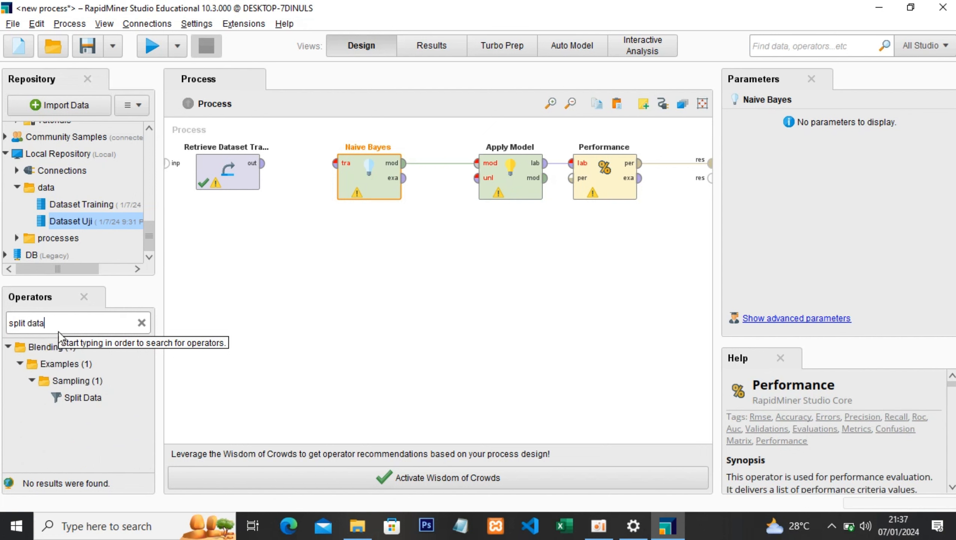
drag(73, 402, 267, 304)
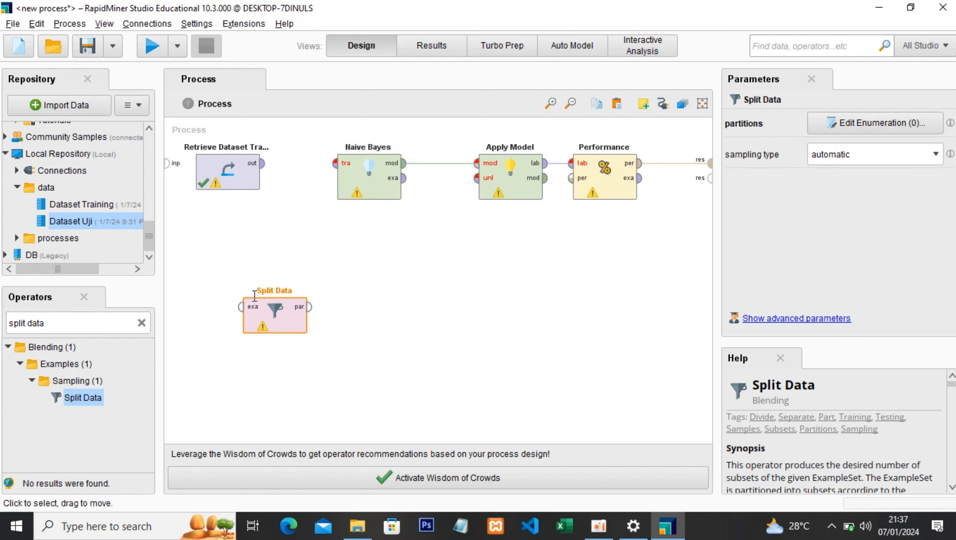
- Connect the training data to Split Data and its first partition output to Naive Bayes's training input, spacing the two operators farther from the training data
click(265, 164)
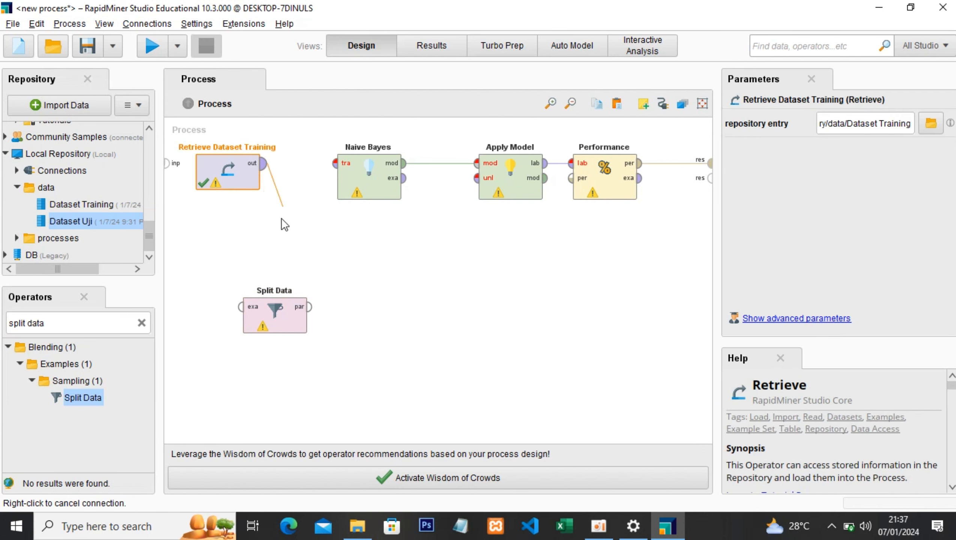
click(242, 307)
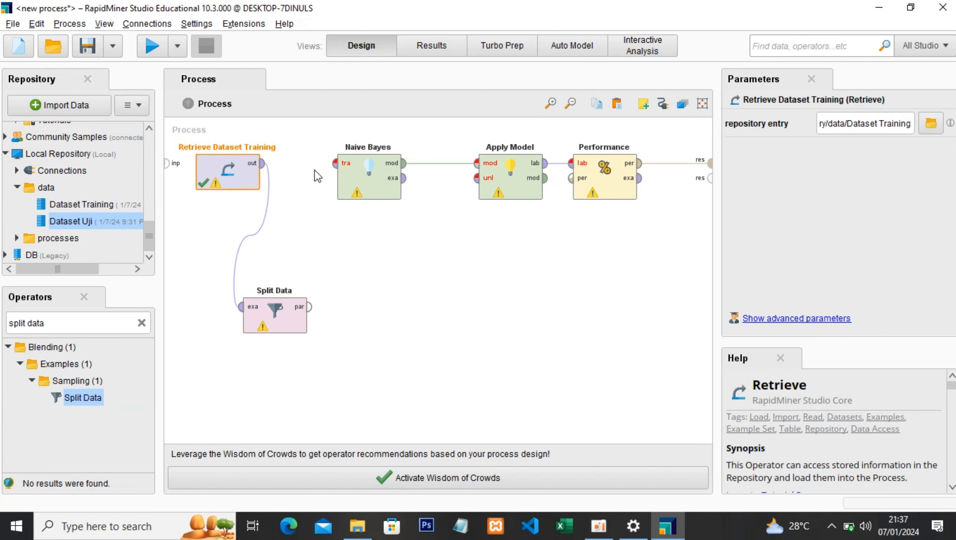
click(335, 163)
click(309, 307)
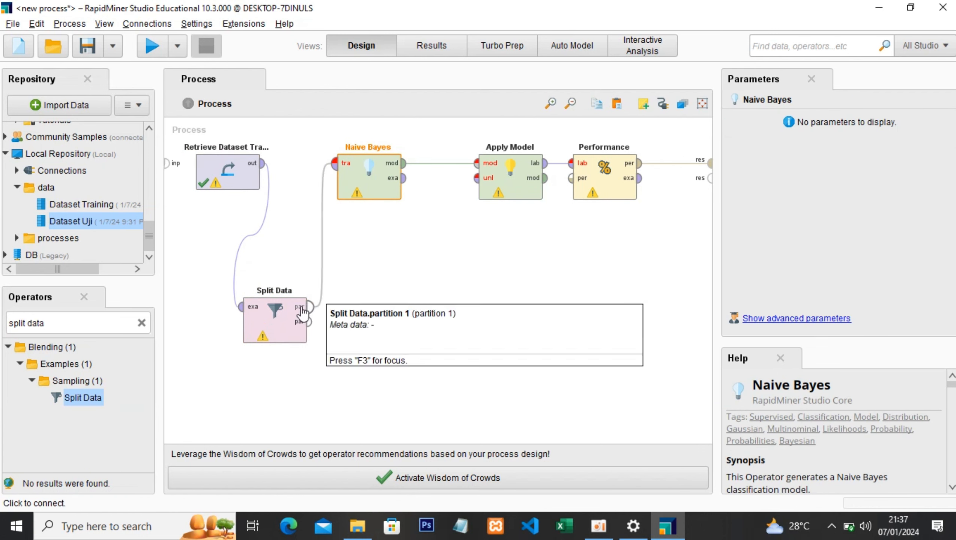
drag(303, 319, 349, 319)
drag(345, 167, 392, 210)
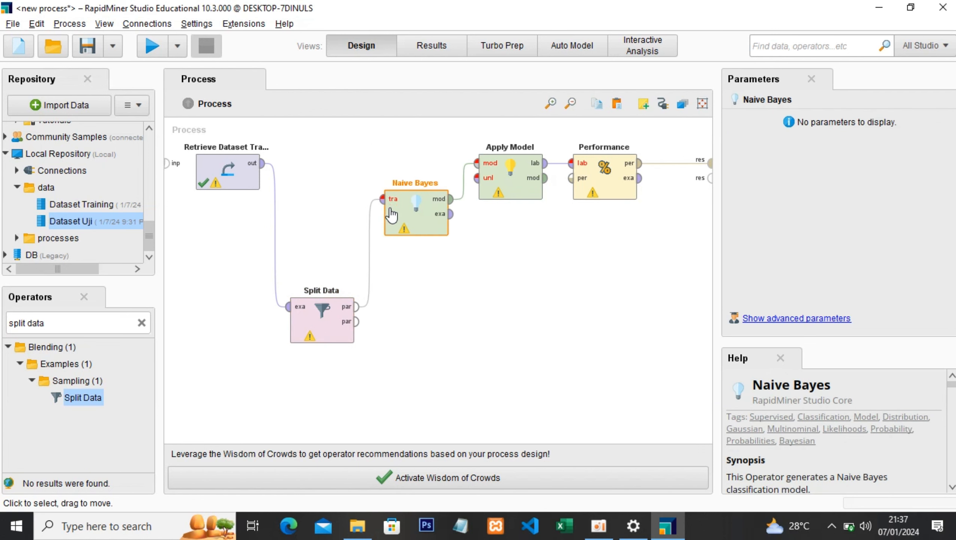
- Connect Split Data's second partition output to Apply Model's unlabelled data input, and arrange Apply Model lower than Naive Bayes and Performance
click(356, 322)
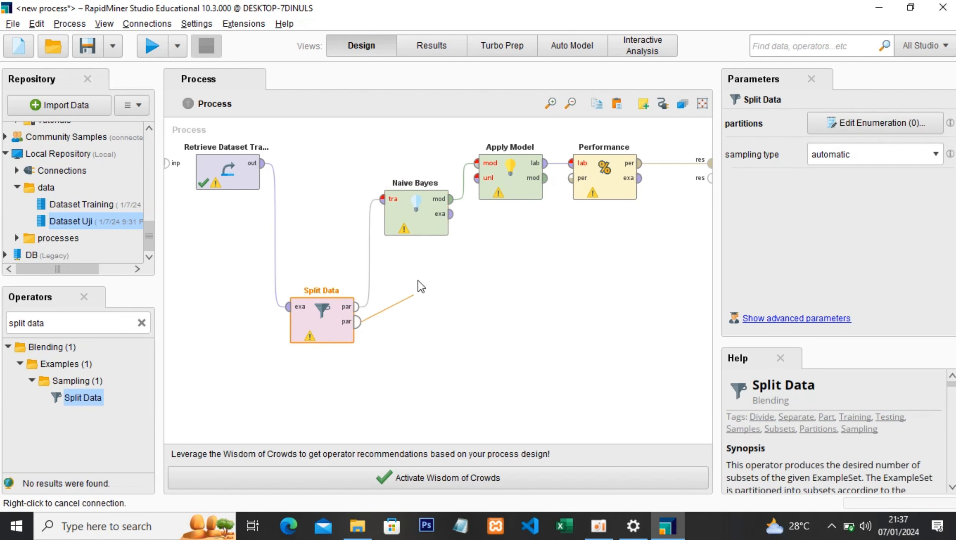
click(478, 177)
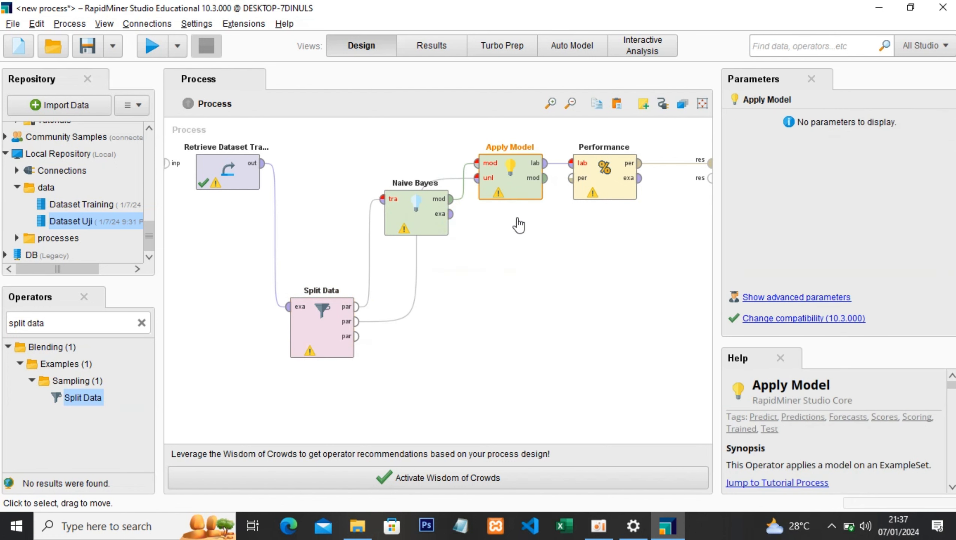
drag(524, 174, 524, 281)
drag(416, 214, 416, 177)
drag(509, 286, 509, 250)
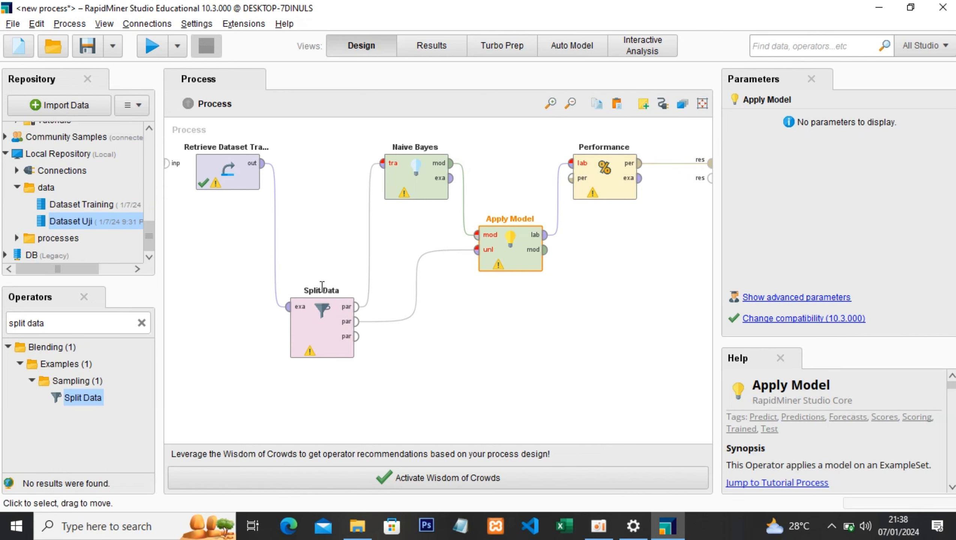
- Try to run the process, and set Split Data's sampling type to stratified sampling
click(155, 49)
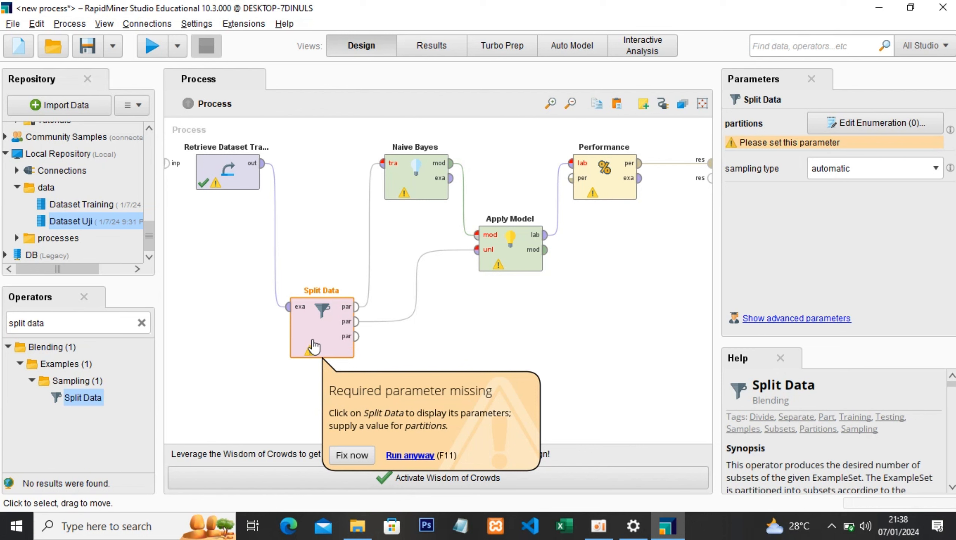
click(935, 170)
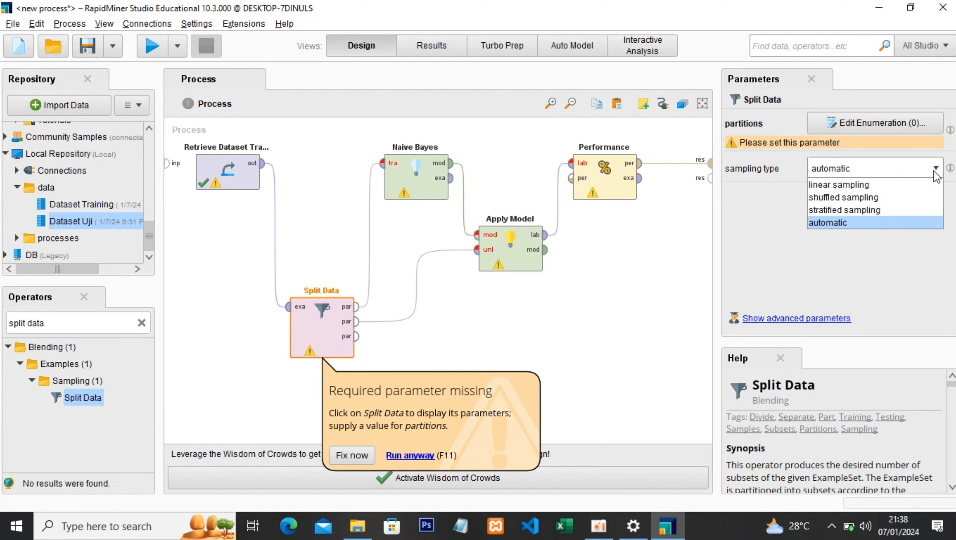
click(878, 211)
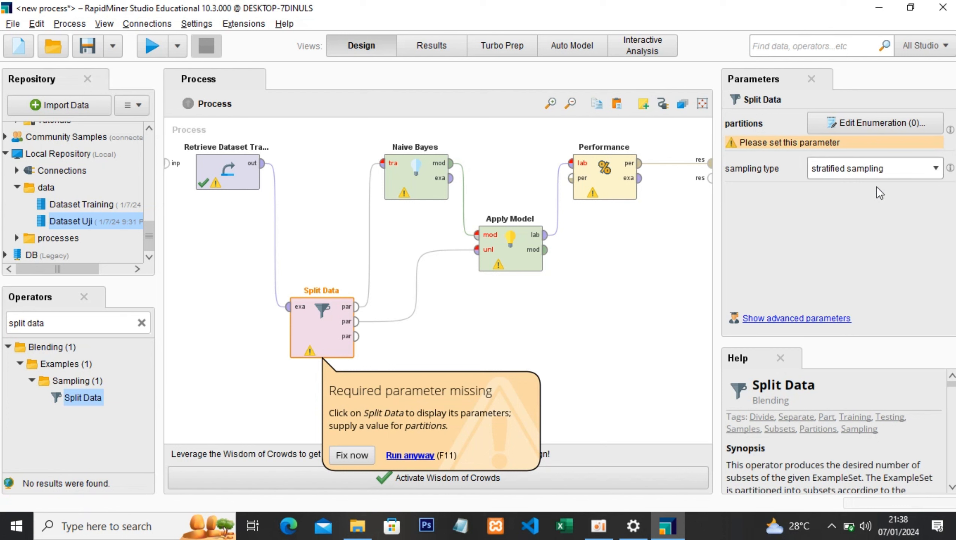
- Define two partitions for Split Data with ratios 0.7 and 0.3
click(911, 125)
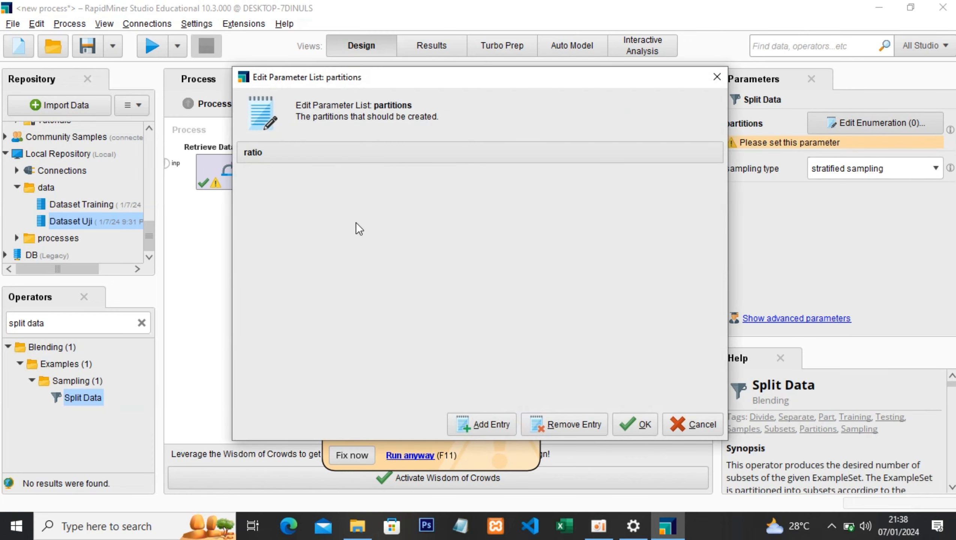
click(488, 418)
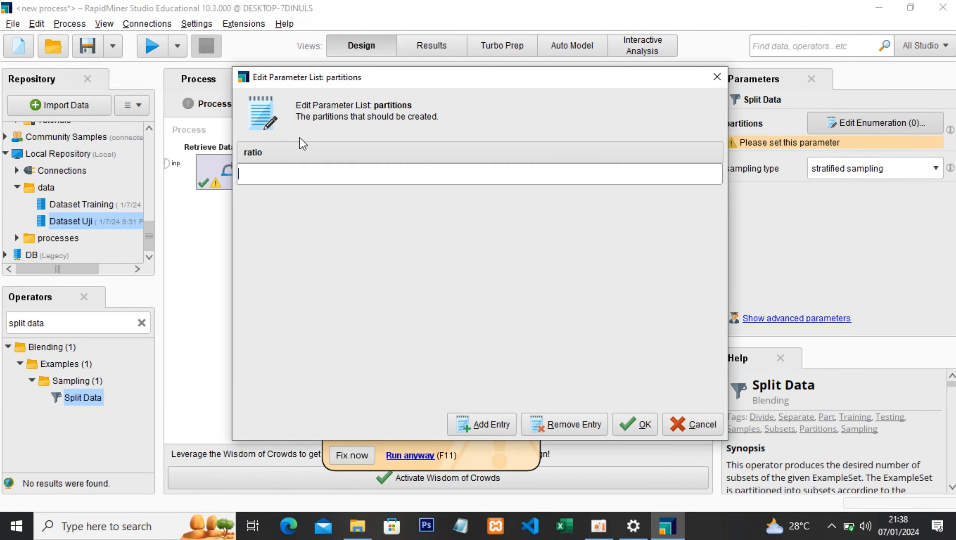
mouse_move(326, 81)
mouse_down()
mouse_move(326, 112)
mouse_move(326, 88)
mouse_up()
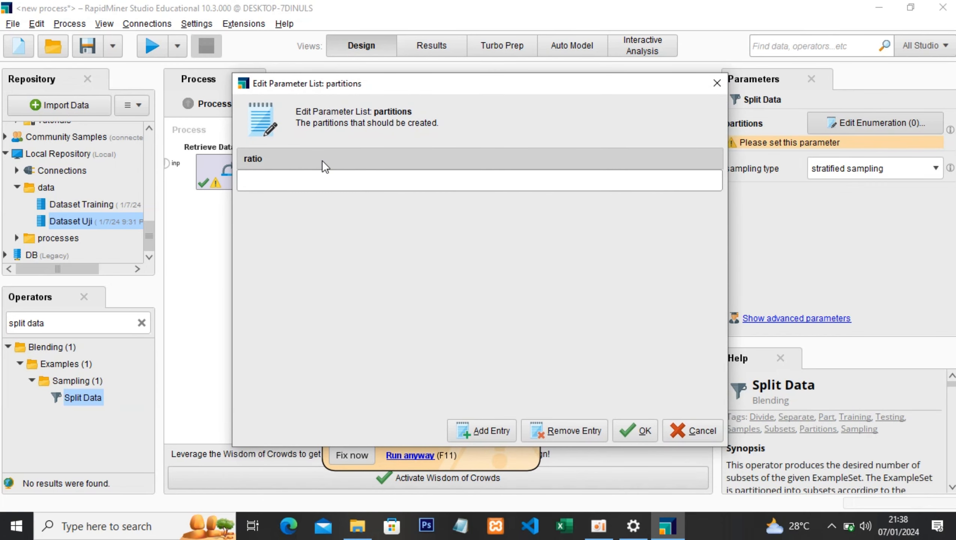
text(0.7)
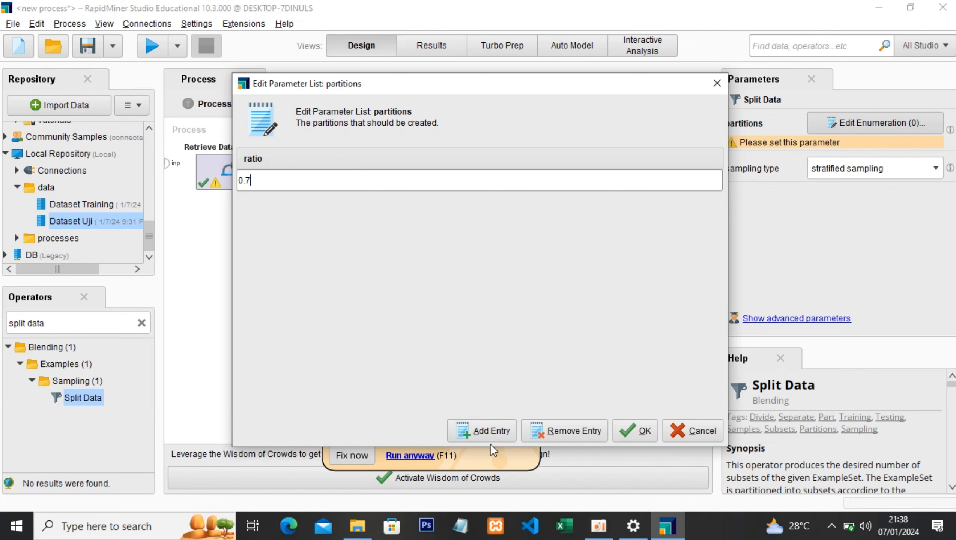
click(490, 431)
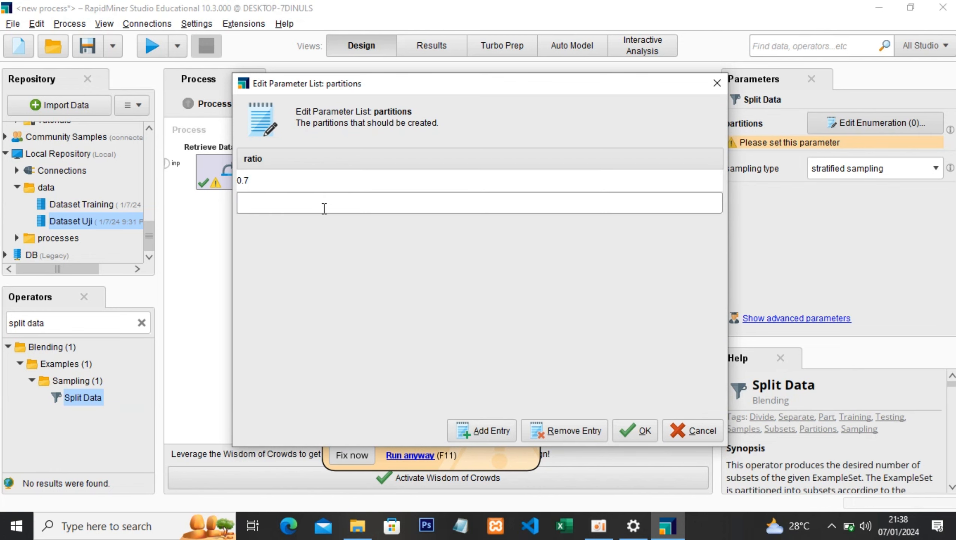
text(0.3)
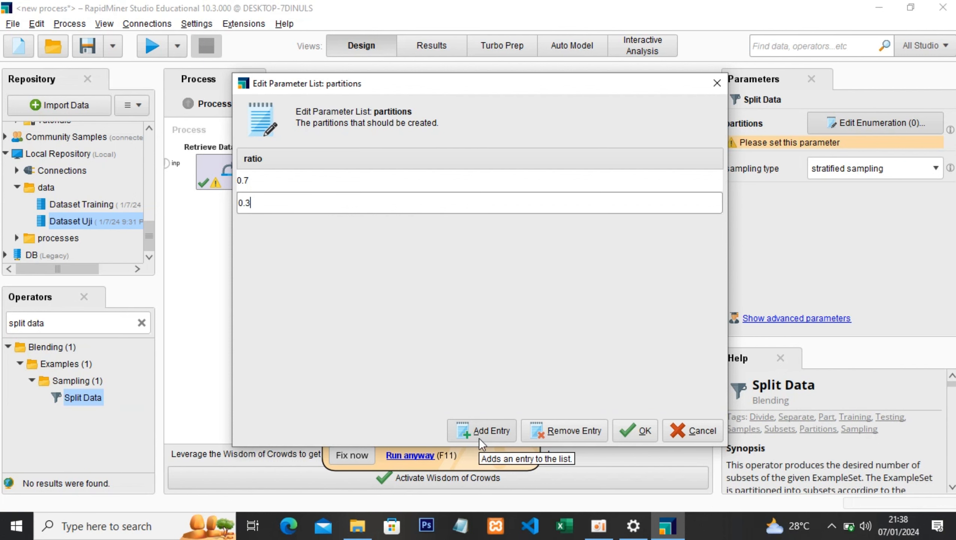
click(646, 431)
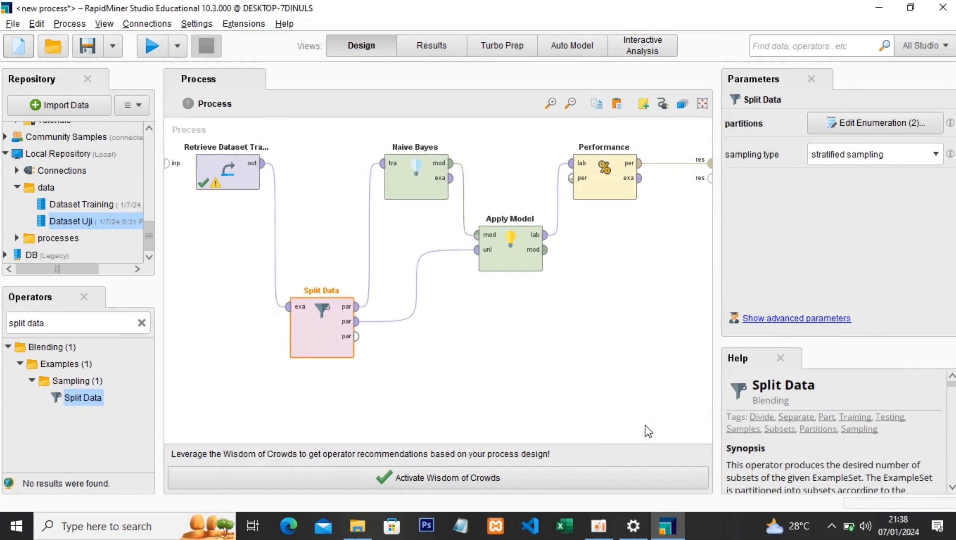
- Run the process with the split data and view the precision and accuracy criteria of the performance results
click(150, 51)
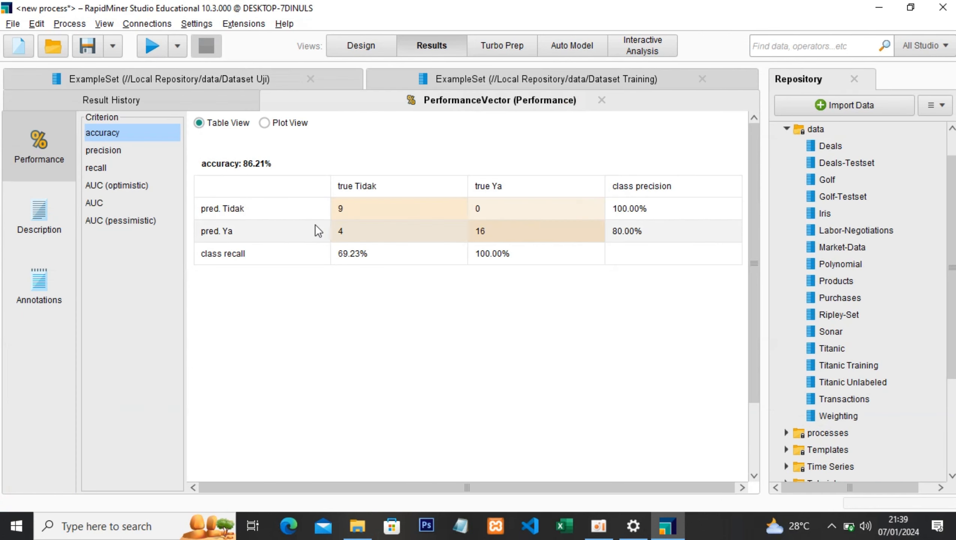
click(105, 150)
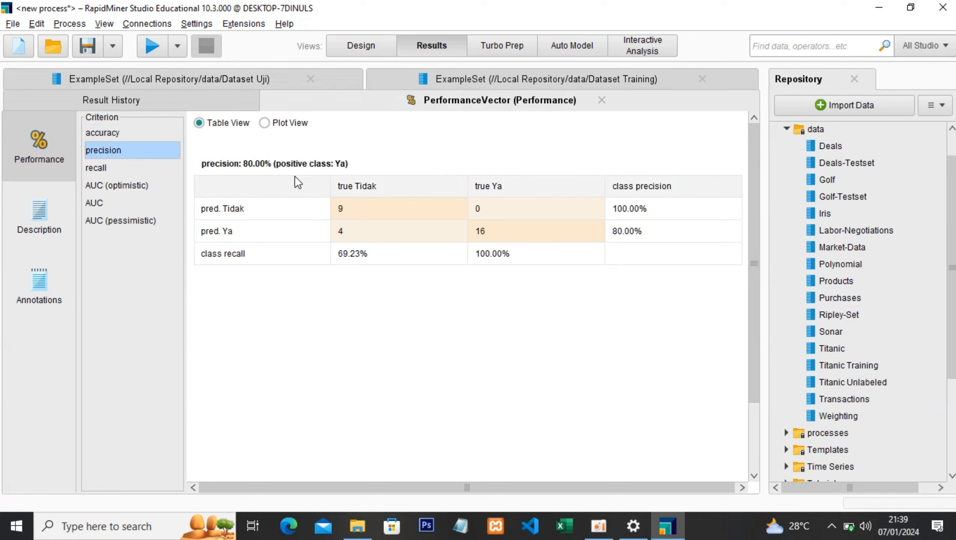
click(101, 133)
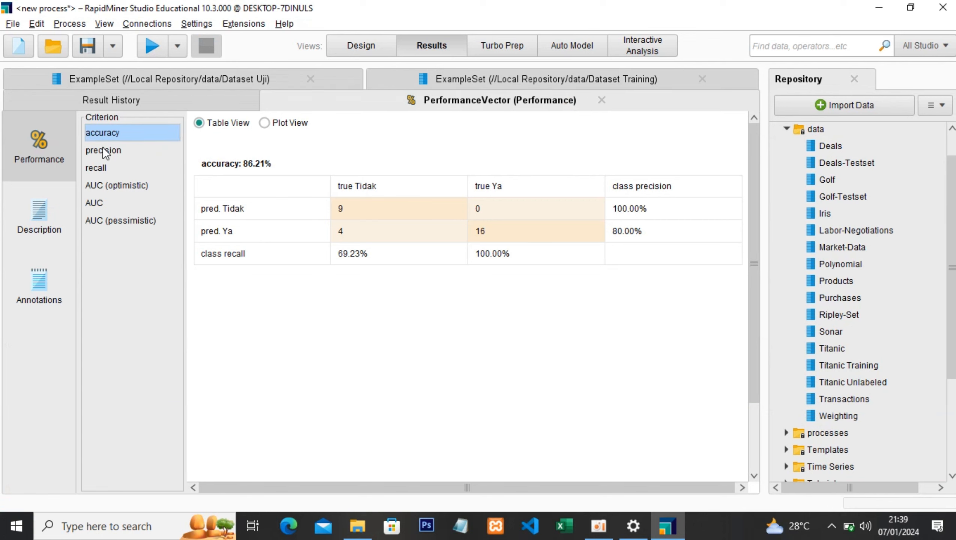
- Review the precision and accuracy of the performance results, and inspect the Retrieve Dataset Training operator in the process design
click(103, 148)
click(103, 133)
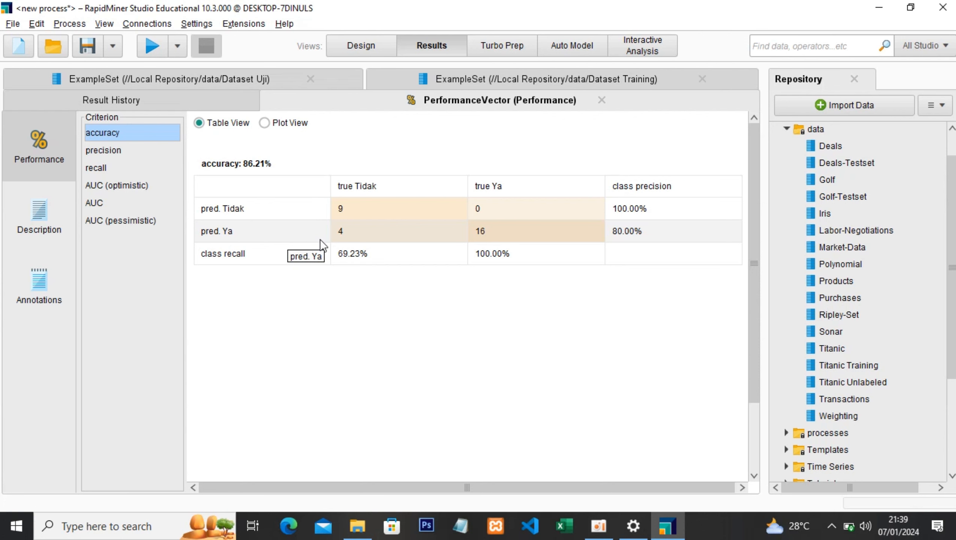
click(362, 45)
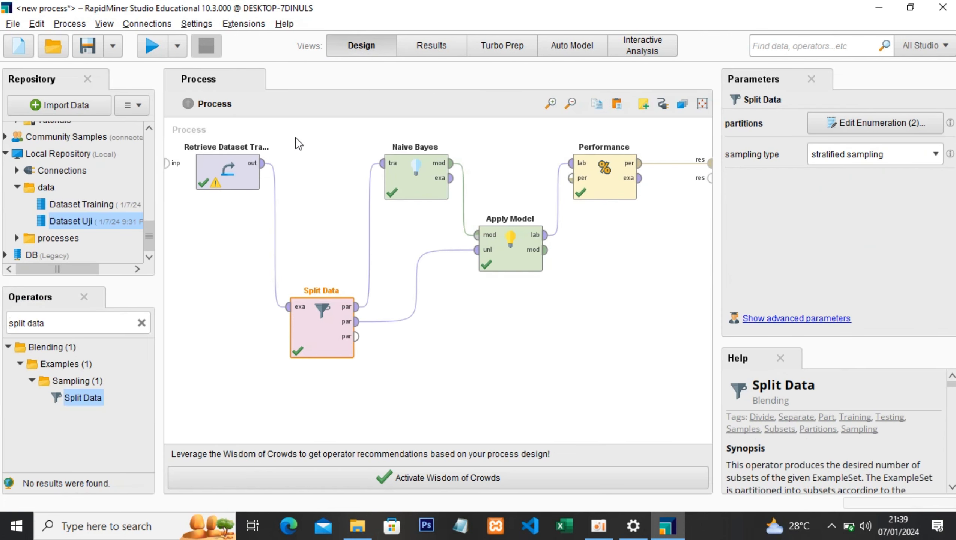
click(236, 172)
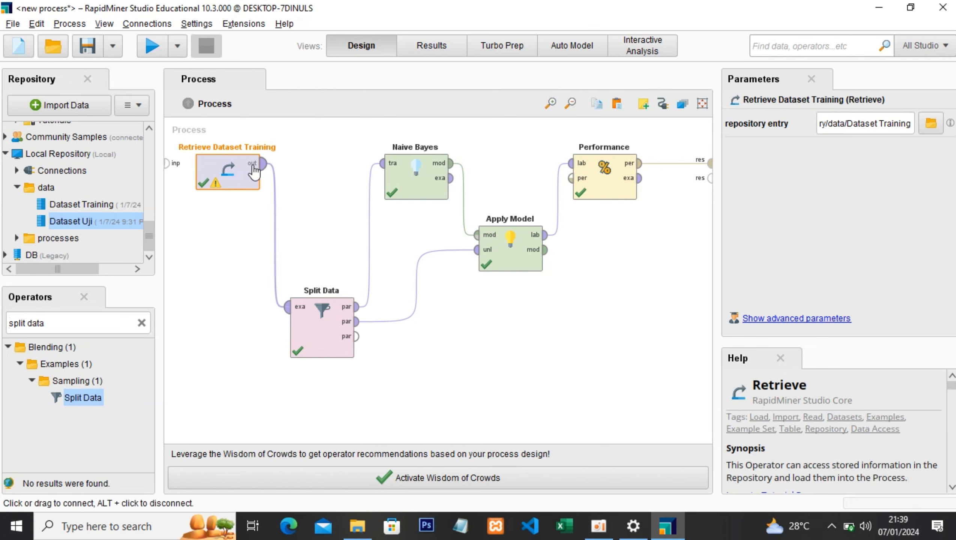
- View the precision and AUC criteria of the performance results, and return to the process design
click(437, 57)
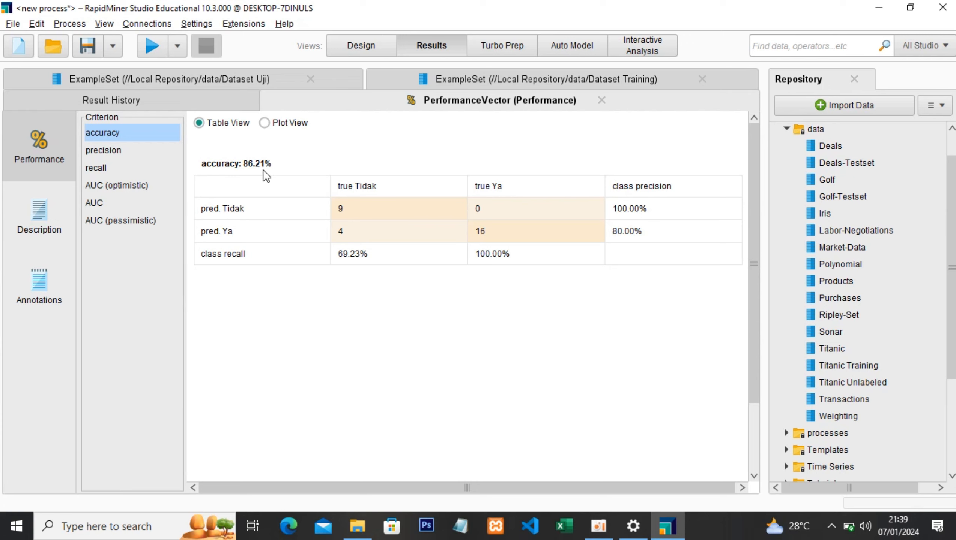
click(113, 151)
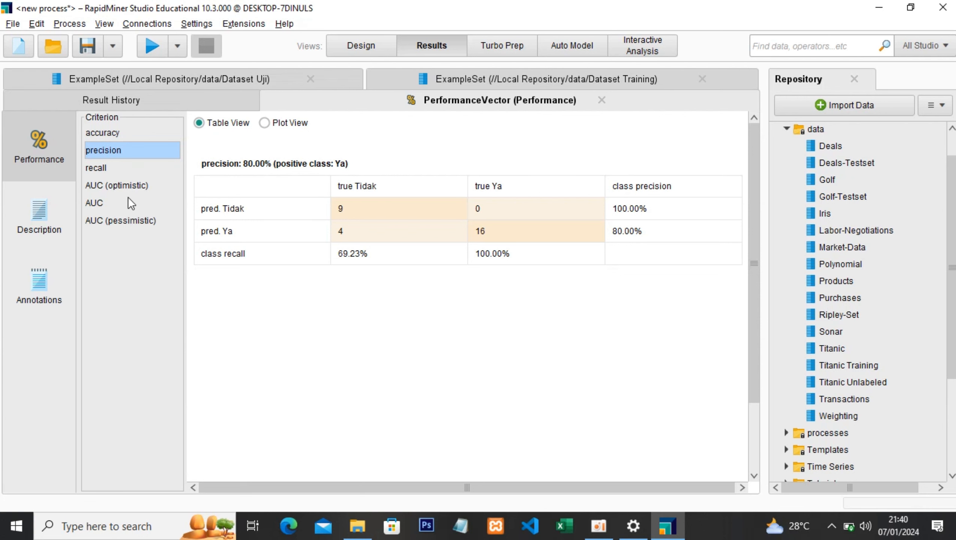
click(107, 205)
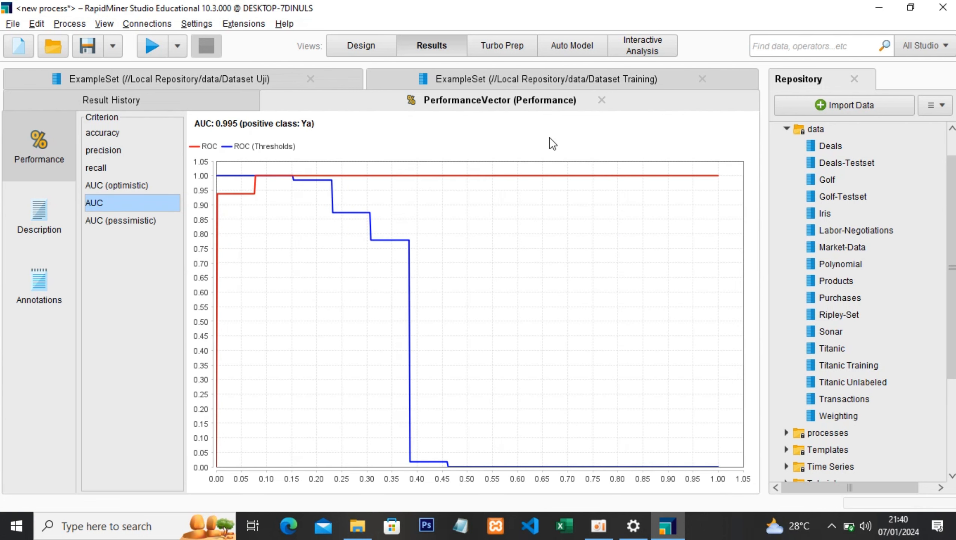
click(362, 47)
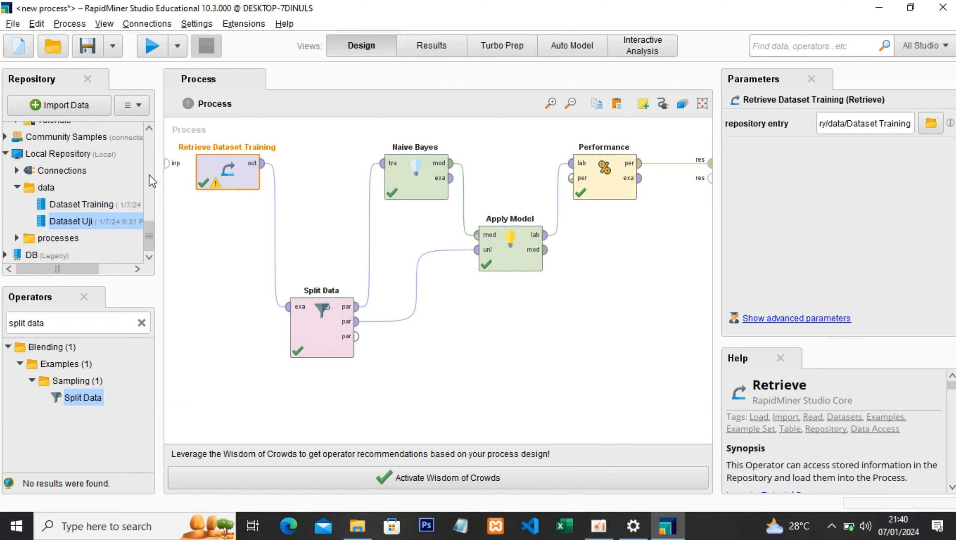
click(599, 526)
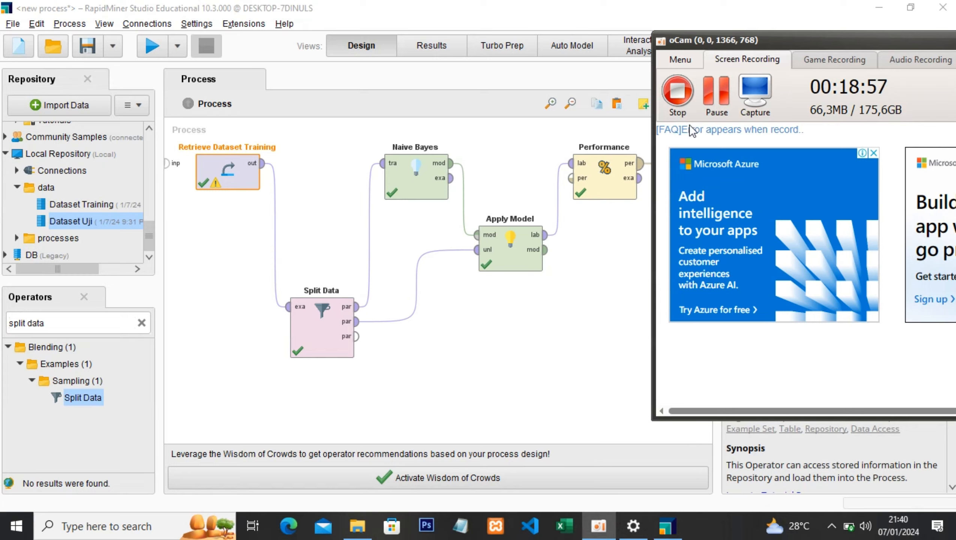